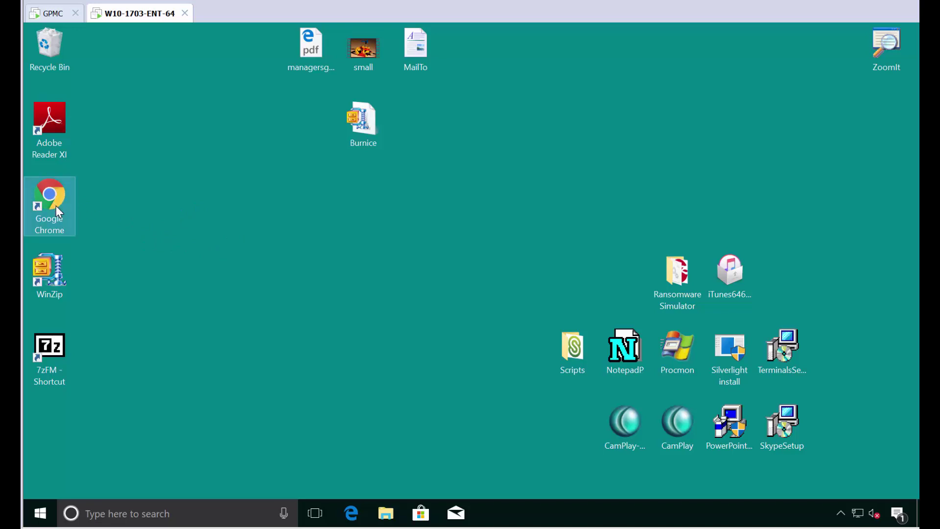
pyautogui.click(40, 513)
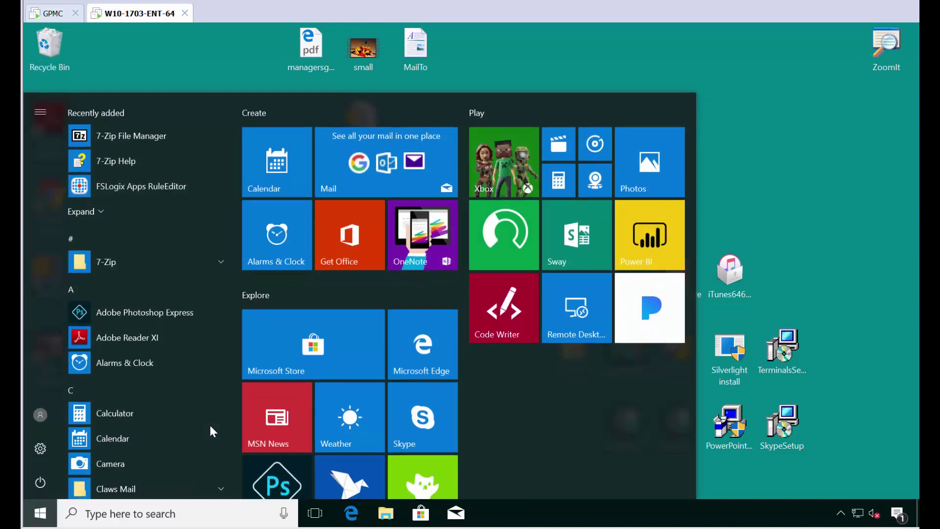
pyautogui.write('wordp')
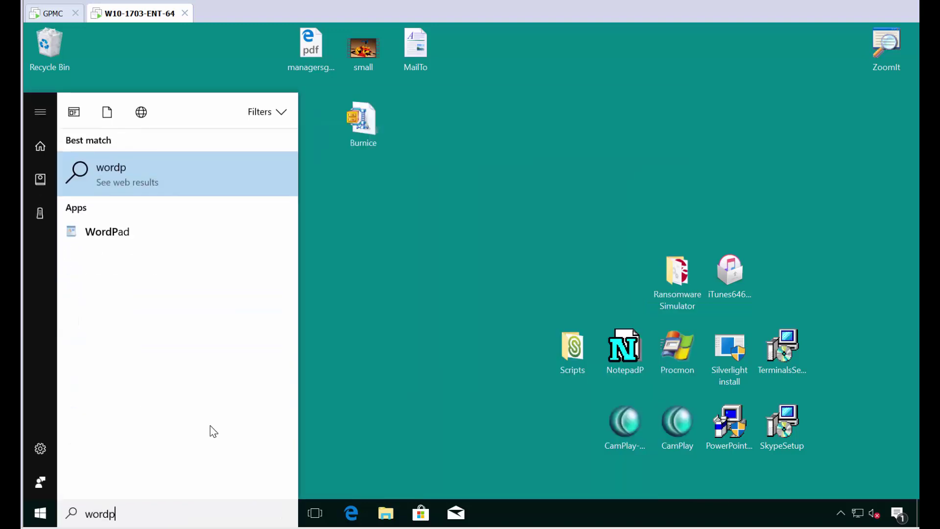
pyautogui.press('Return')
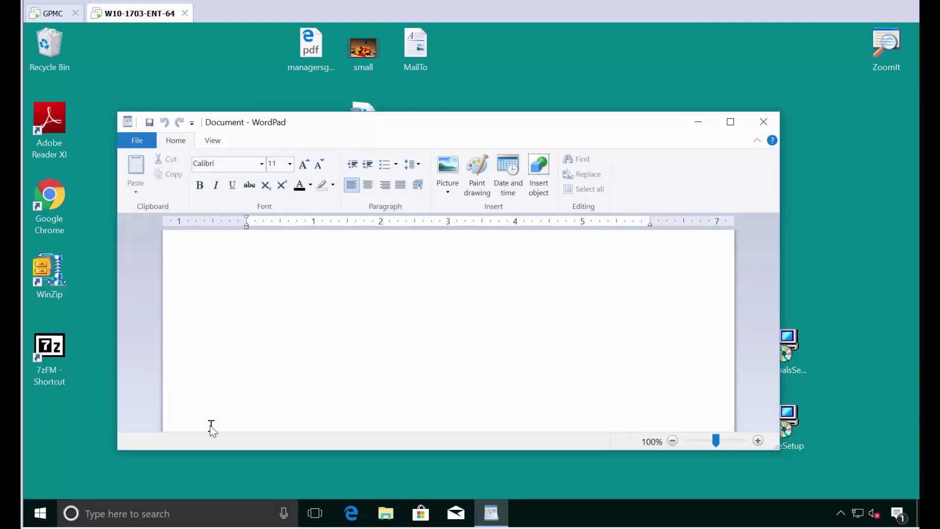
pyautogui.write('www.abc.com')
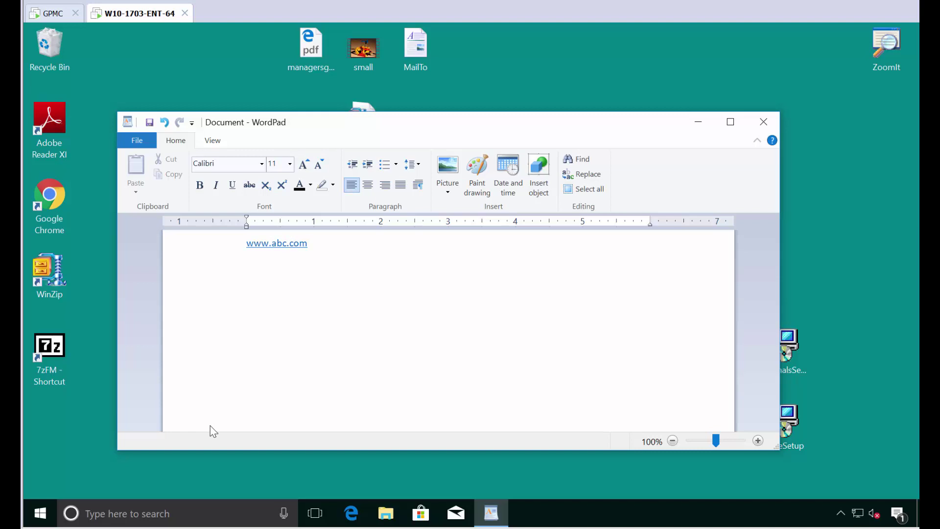
pyautogui.click(290, 246)
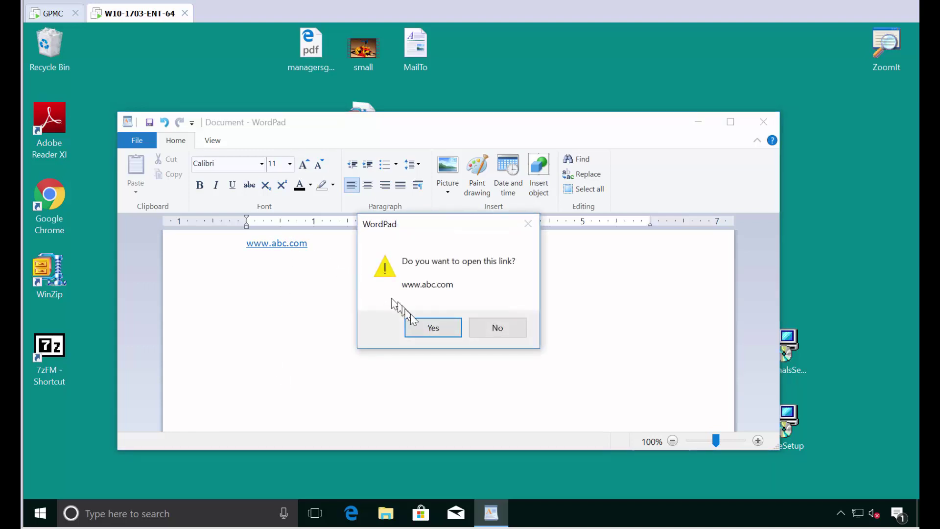
pyautogui.click(430, 328)
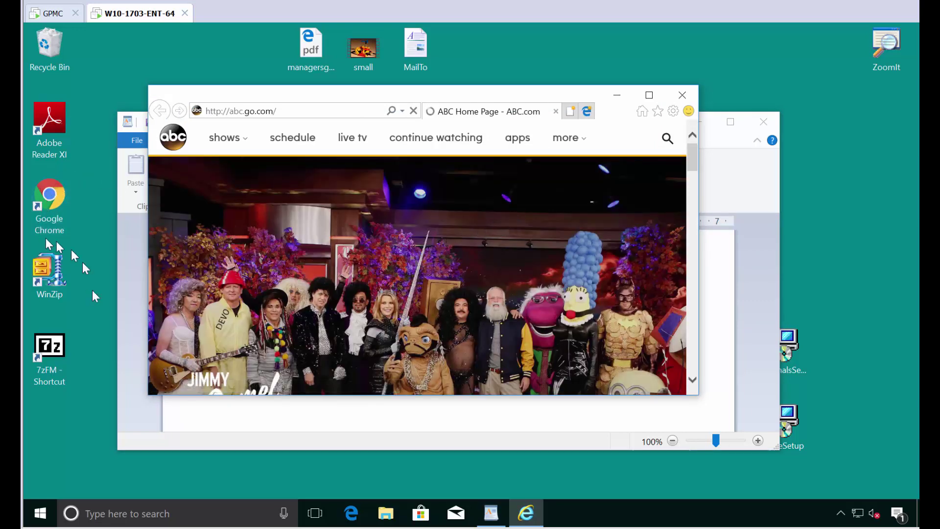
# Sign the current East Sales user out of Windows.
pyautogui.click(39, 517)
pyautogui.rightClick(49, 518)
pyautogui.moveTo(156, 475)
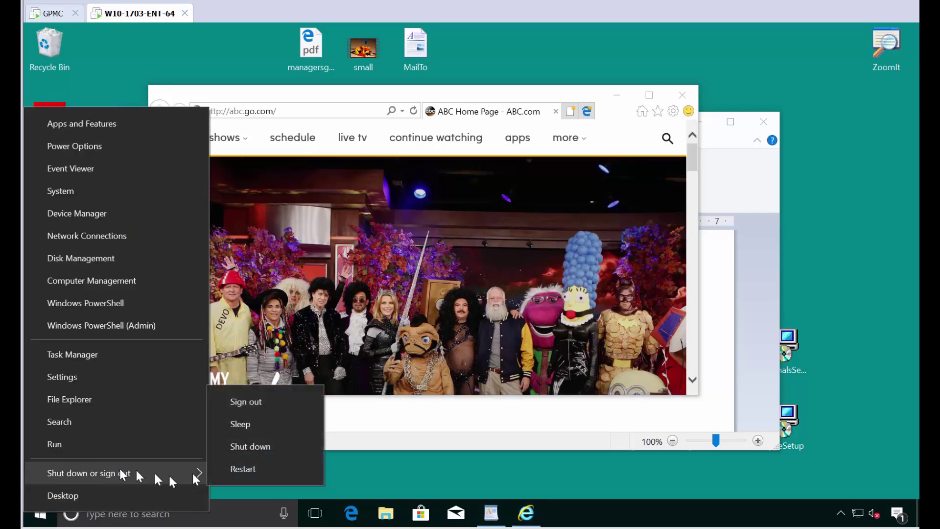
pyautogui.click(246, 404)
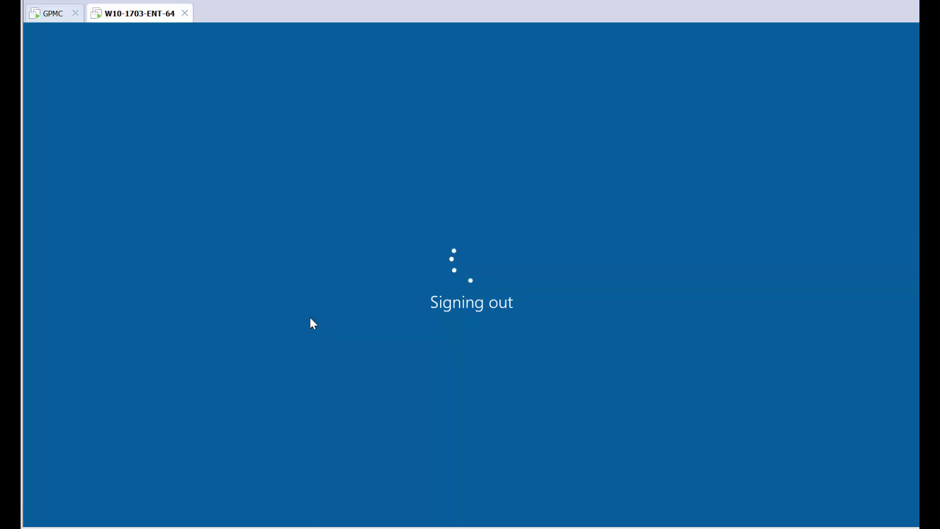
# Sign in to Windows through Other user as westsalesuser1, entering the account password.
pyautogui.click(333, 417)
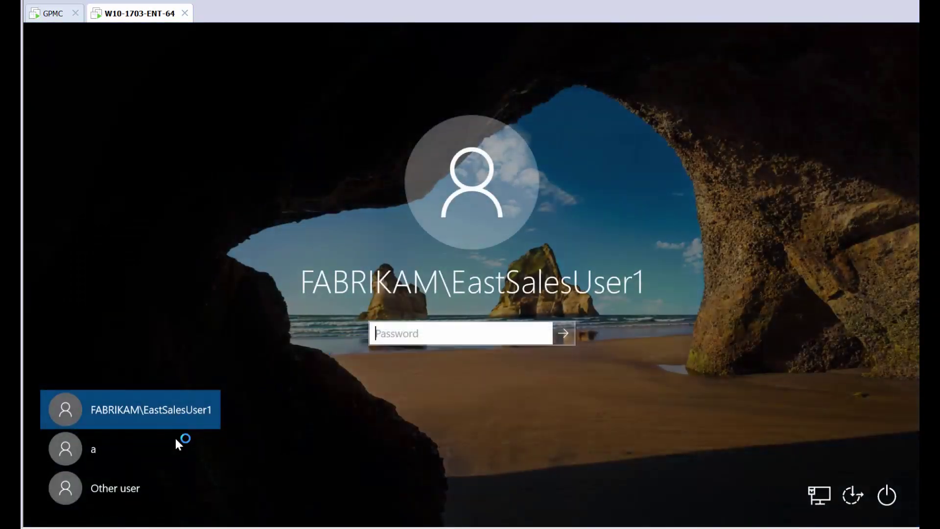
pyautogui.click(128, 485)
pyautogui.write('wesdt')
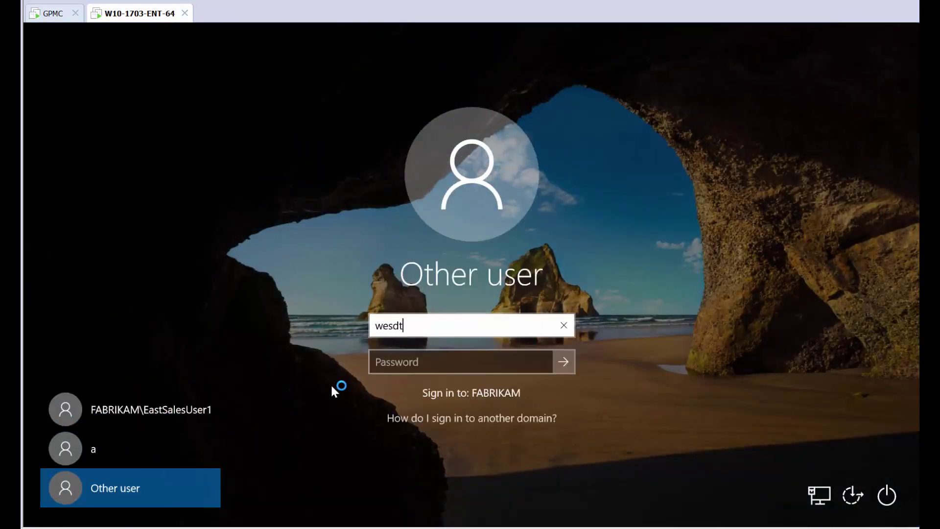
pyautogui.write('h')
pyautogui.press('BackSpace')
pyautogui.press('BackSpace')
pyautogui.write('tsalesuser1')
pyautogui.press('Return')
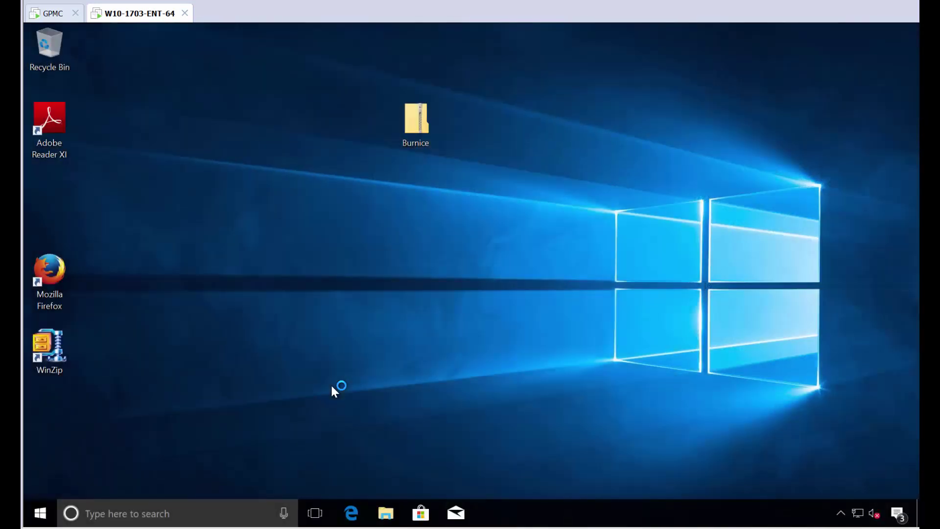
pyautogui.press('super')
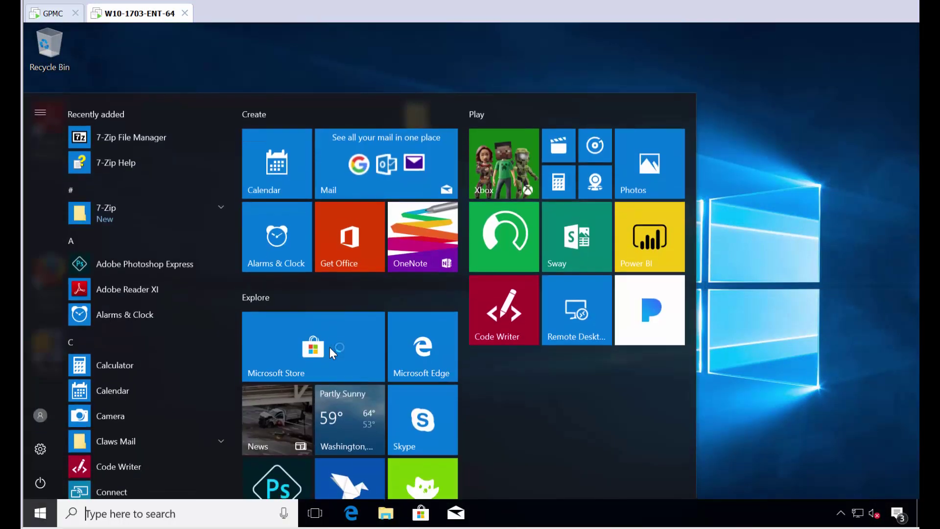
pyautogui.write('wordpa')
pyautogui.press('Return')
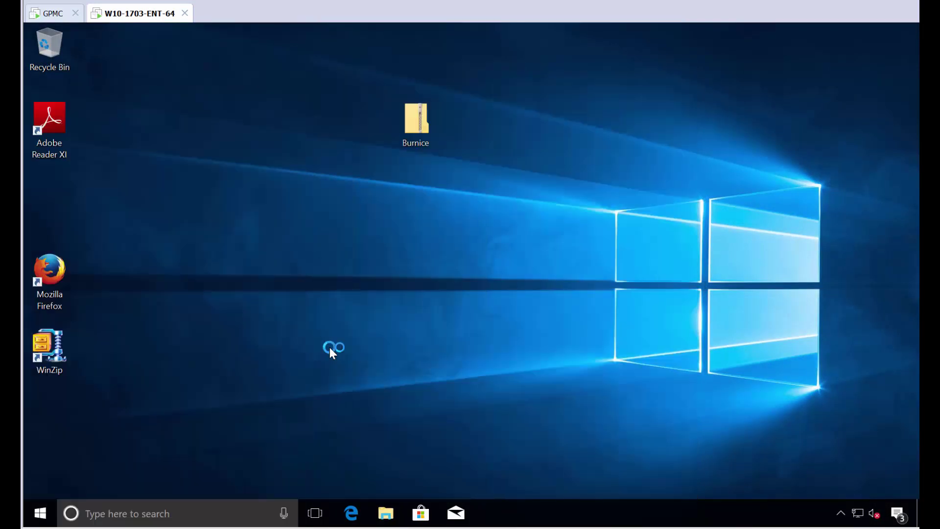
pyautogui.write('www.abc.com')
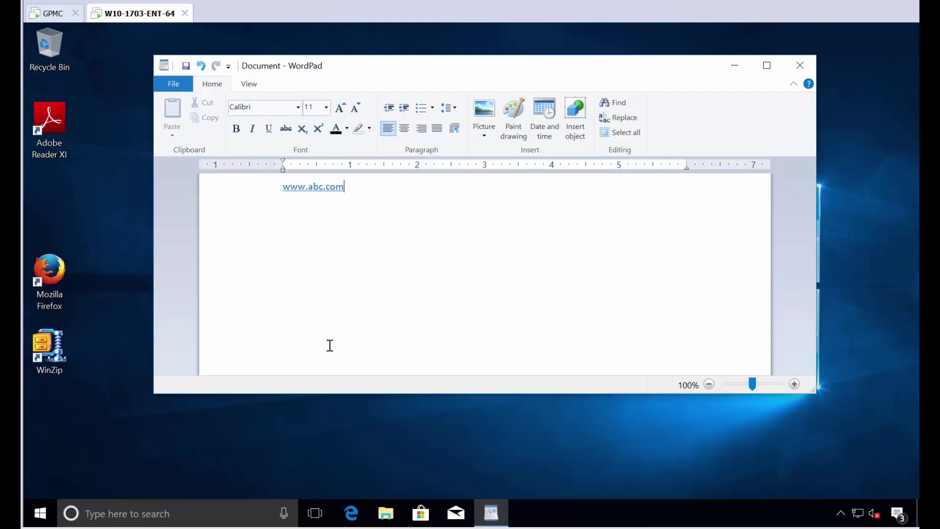
pyautogui.click(312, 188)
pyautogui.click(469, 271)
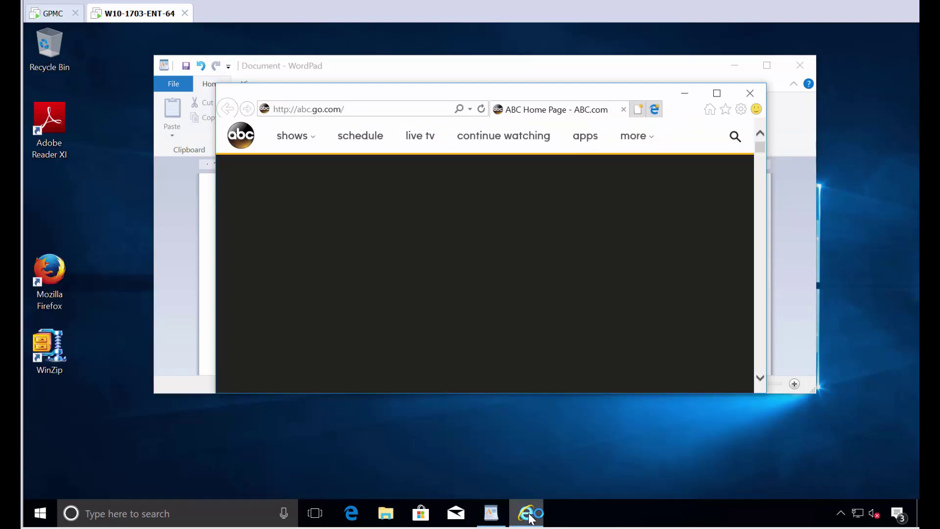
# Close the ABC browser window and sign the West Sales user out of Windows.
pyautogui.click(750, 93)
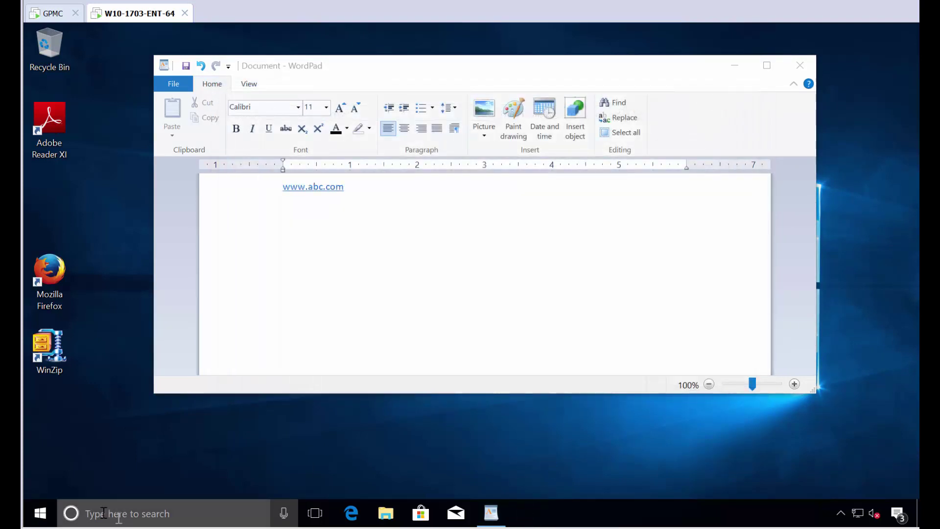
pyautogui.rightClick(40, 513)
pyautogui.moveTo(93, 478)
pyautogui.click(293, 411)
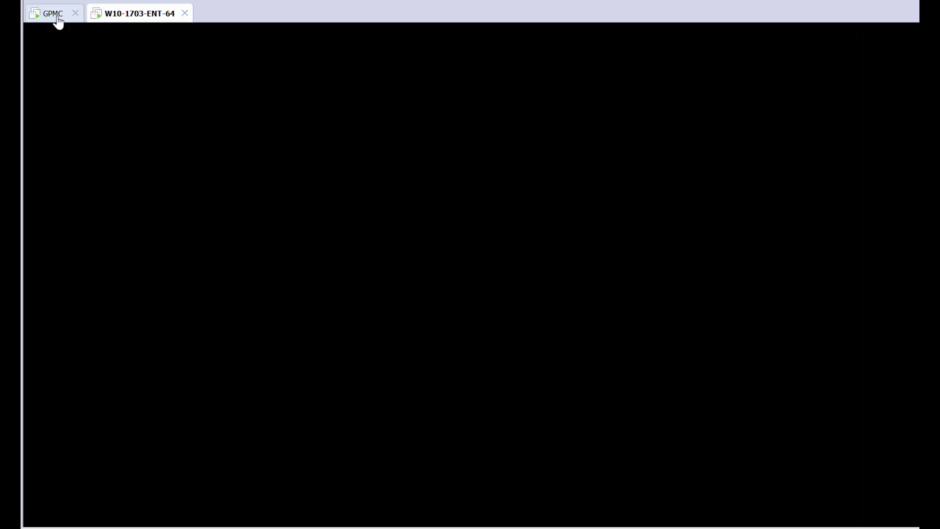
# On the GPMC machine, create a GPO named "Use PP and FS to manage browsers" linked to the Sales OU.
pyautogui.click(56, 16)
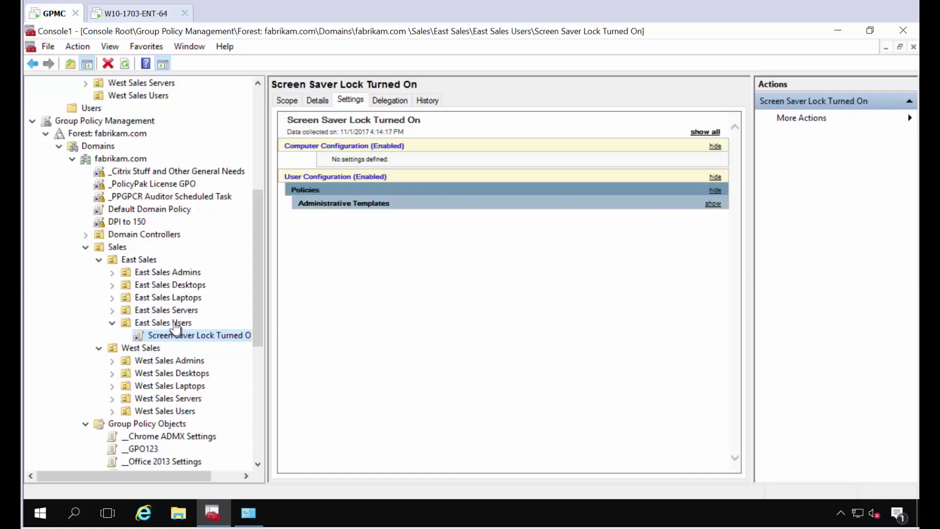
pyautogui.rightClick(123, 248)
pyautogui.click(146, 253)
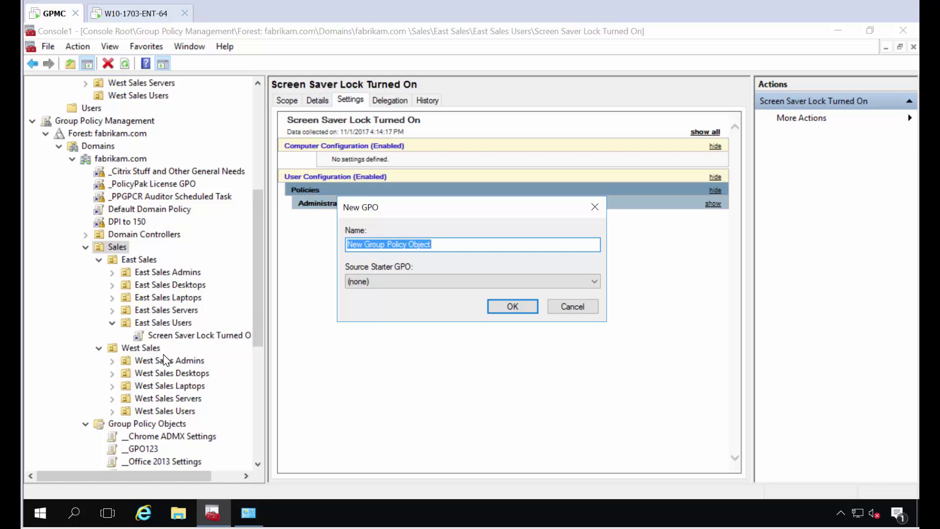
pyautogui.write('Use PP and FS to manage brow')
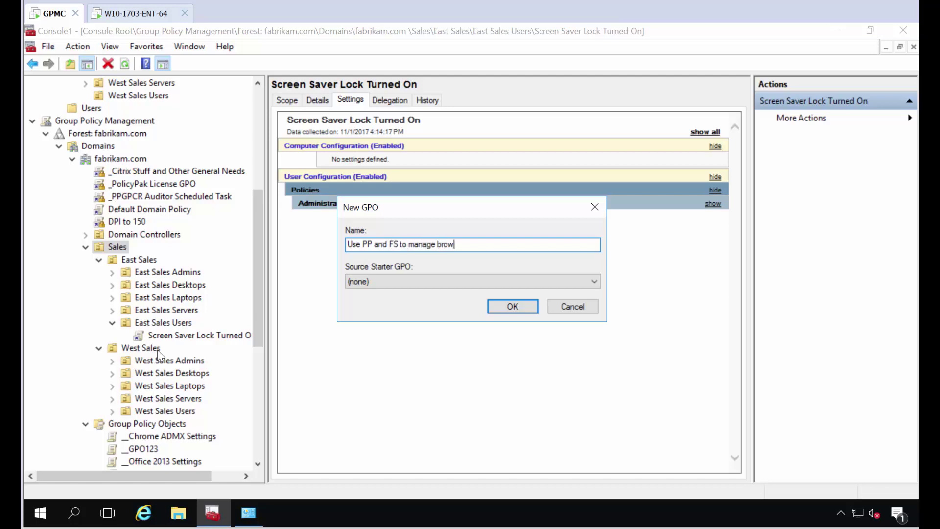
pyautogui.write('sers')
pyautogui.press('Return')
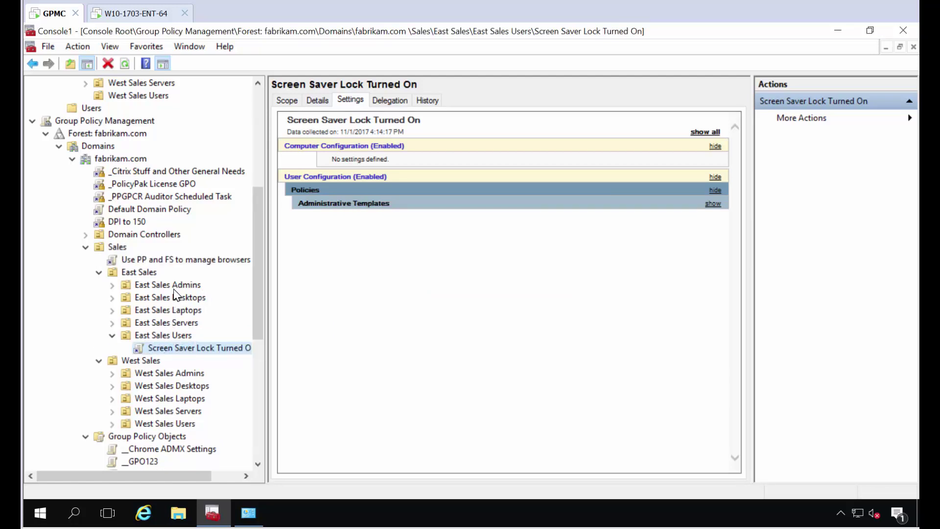
# Edit the new browser-management GPO in a maximized editor and open PolicyPak Browser Router under User Configuration.
pyautogui.rightClick(197, 264)
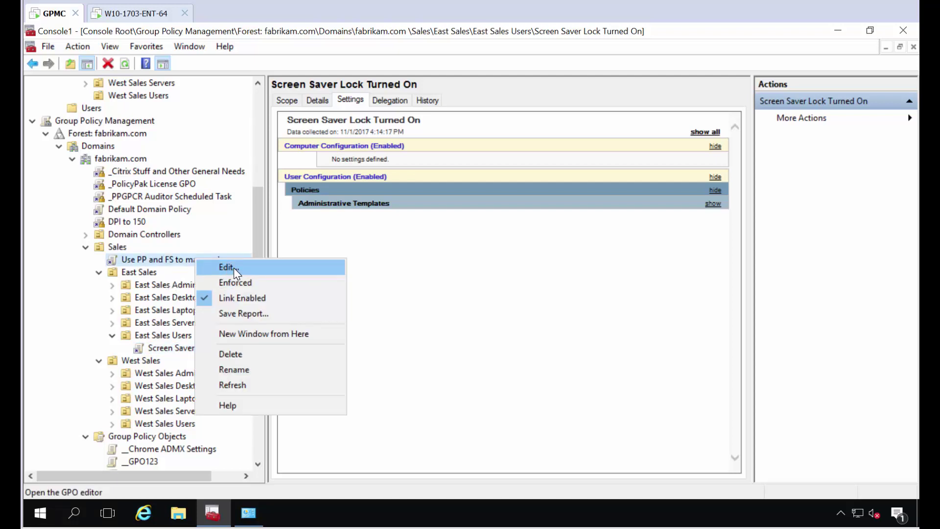
pyautogui.click(234, 267)
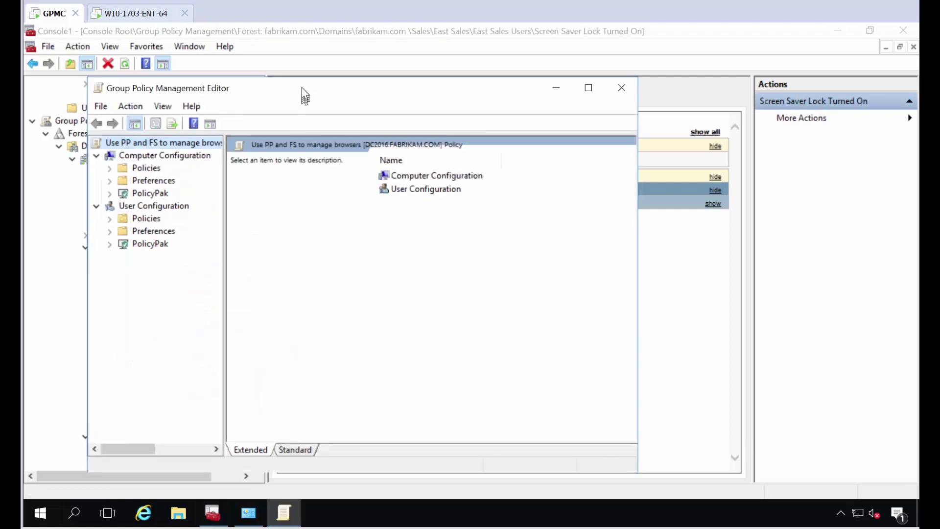
pyautogui.doubleClick(302, 87)
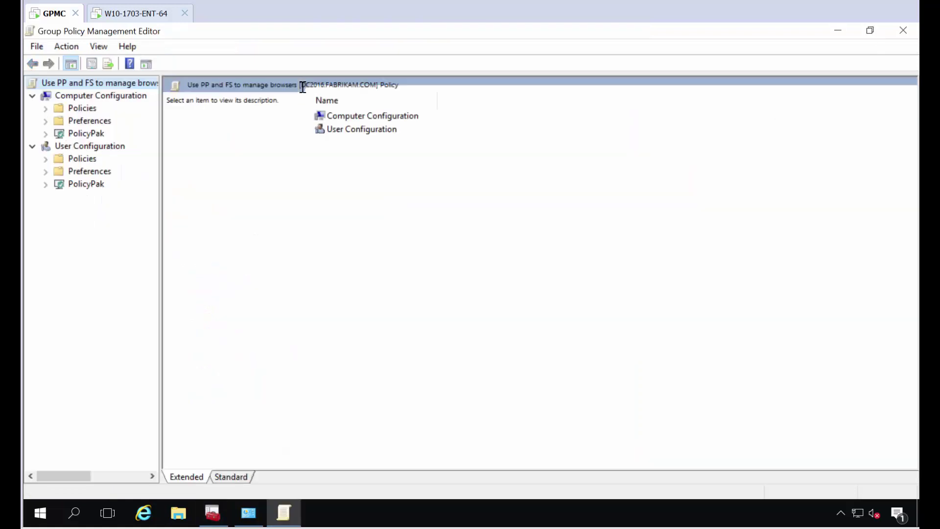
pyautogui.click(45, 184)
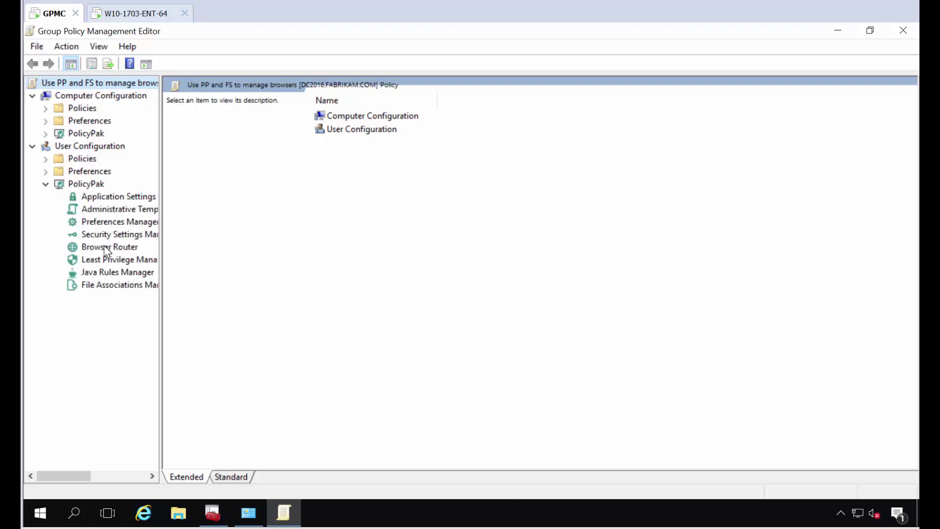
pyautogui.click(105, 246)
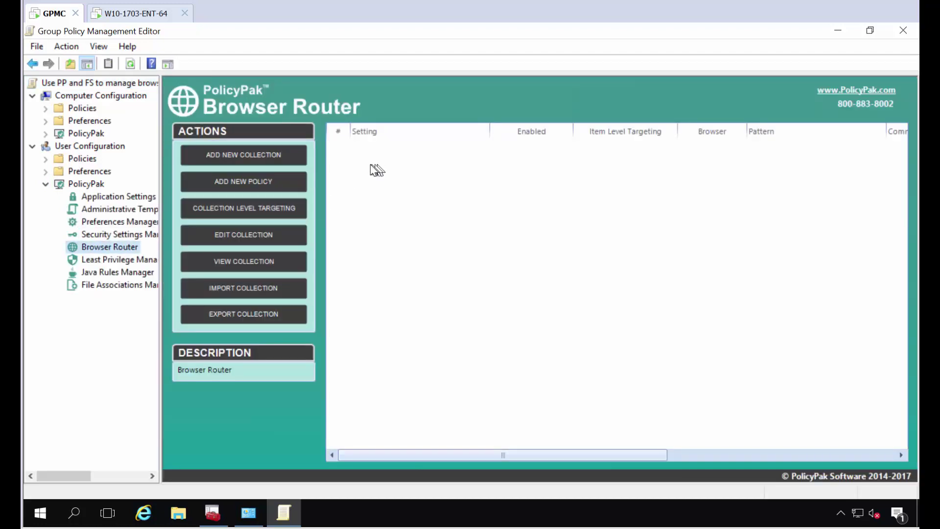
# Add a Browser Router collection named "When I have FF".
pyautogui.rightClick(370, 165)
pyautogui.moveTo(477, 175)
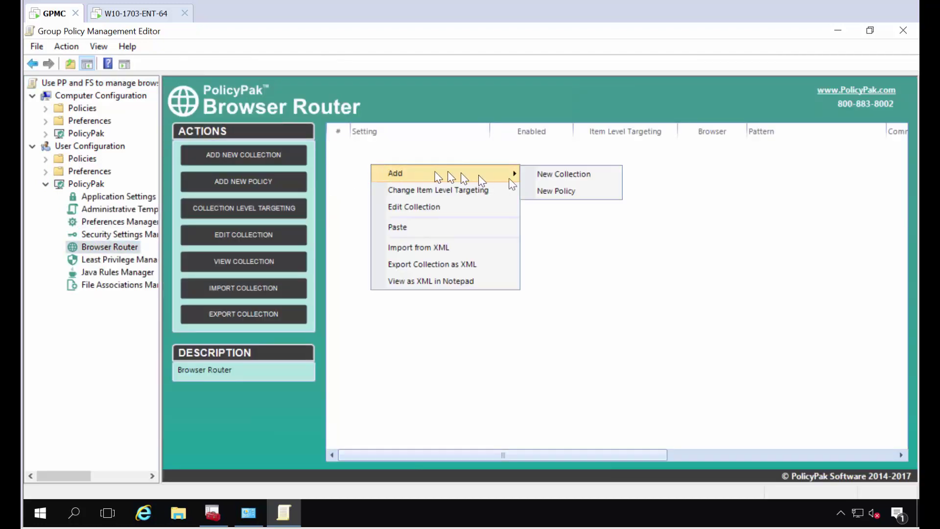
pyautogui.click(553, 177)
pyautogui.write('When I have FF')
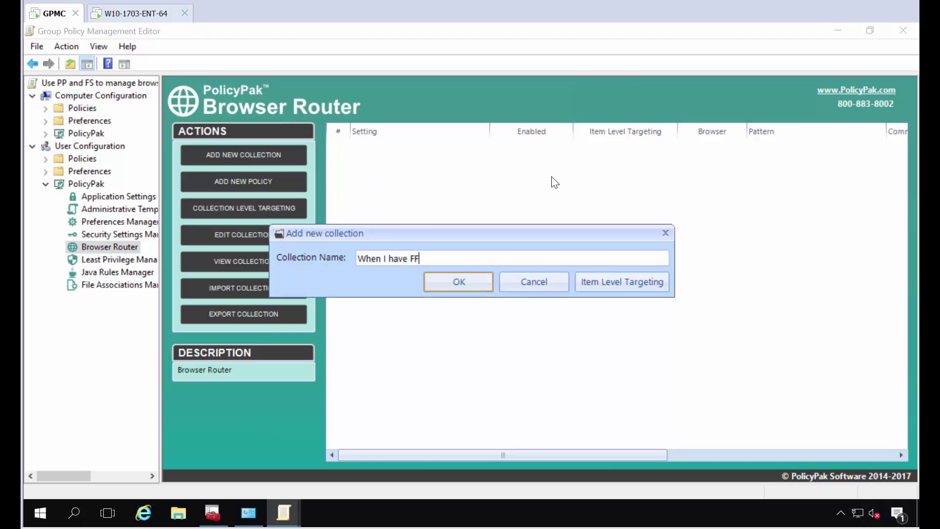
pyautogui.press('Return')
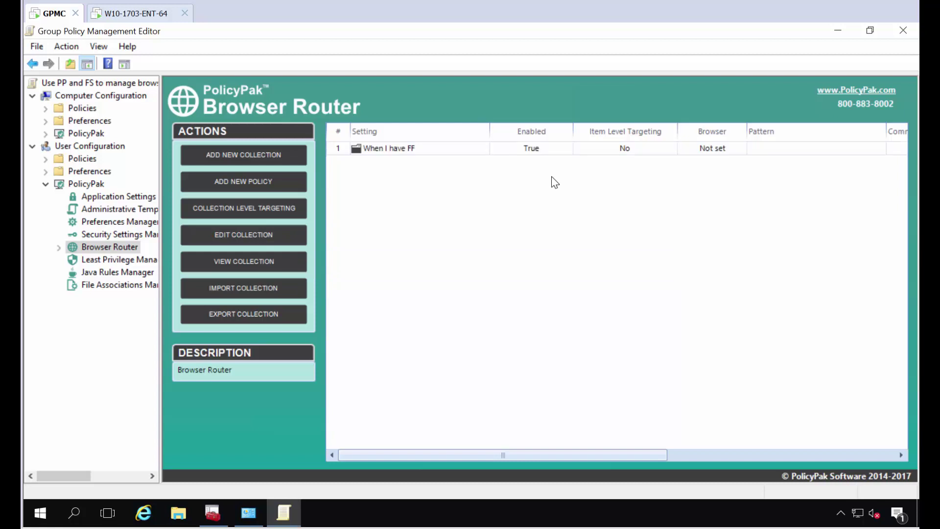
# Add a second Browser Router collection named "When I have Chrome".
pyautogui.rightClick(409, 180)
pyautogui.moveTo(421, 184)
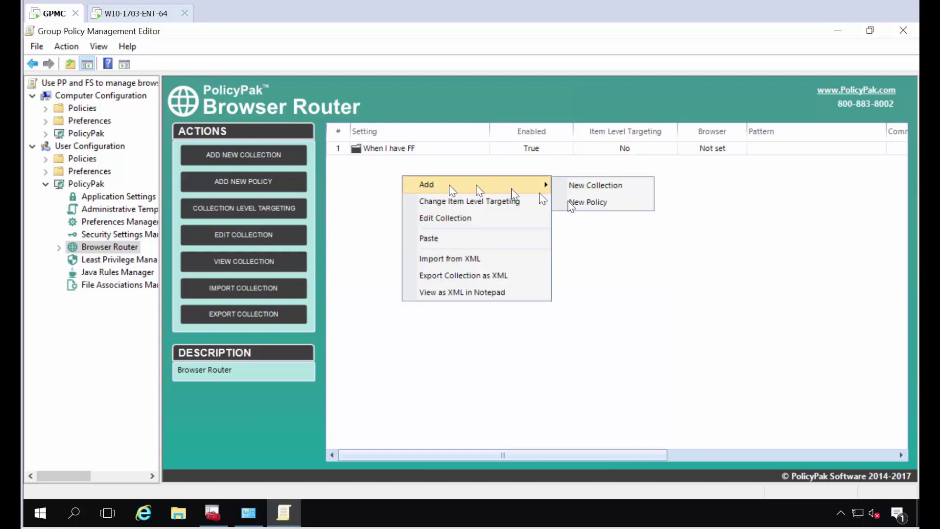
pyautogui.click(607, 186)
pyautogui.write('When I')
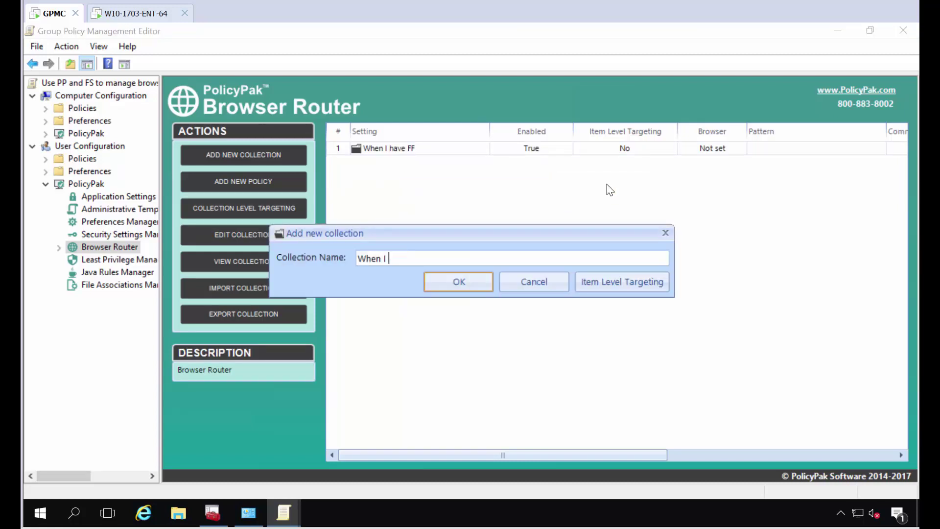
pyautogui.write(' have Chrome')
pyautogui.press('Return')
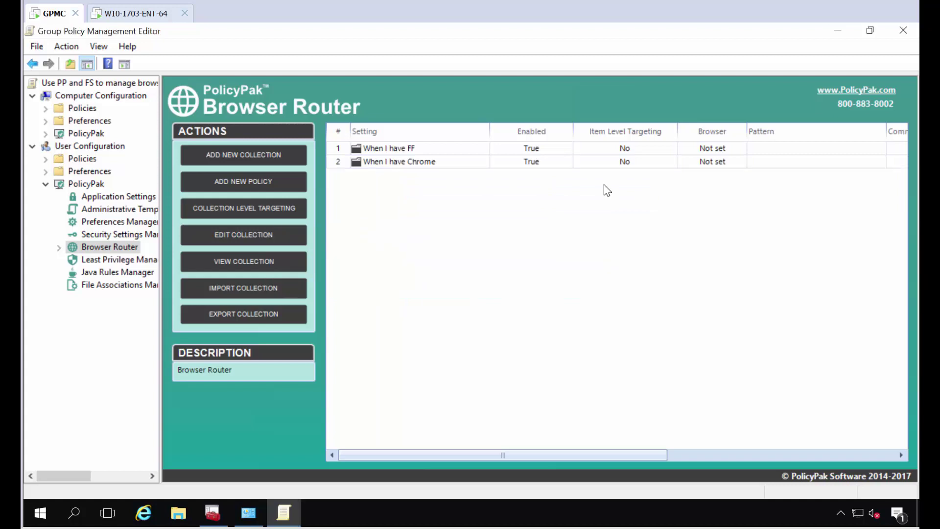
# Target the "When I have Chrome" collection with a File Match item requiring C:\Program Files (x86)\Google\Chrome\Application\chrome.exe to exist.
pyautogui.rightClick(419, 161)
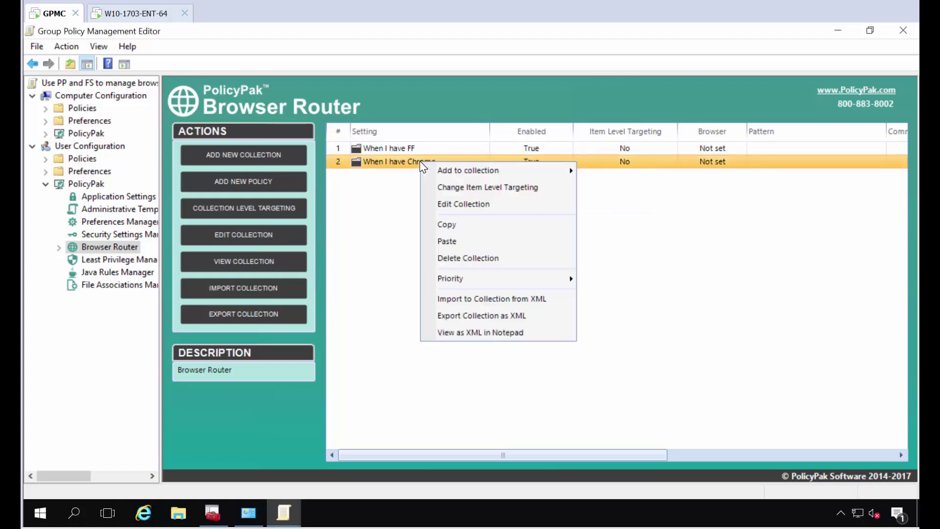
pyautogui.click(472, 189)
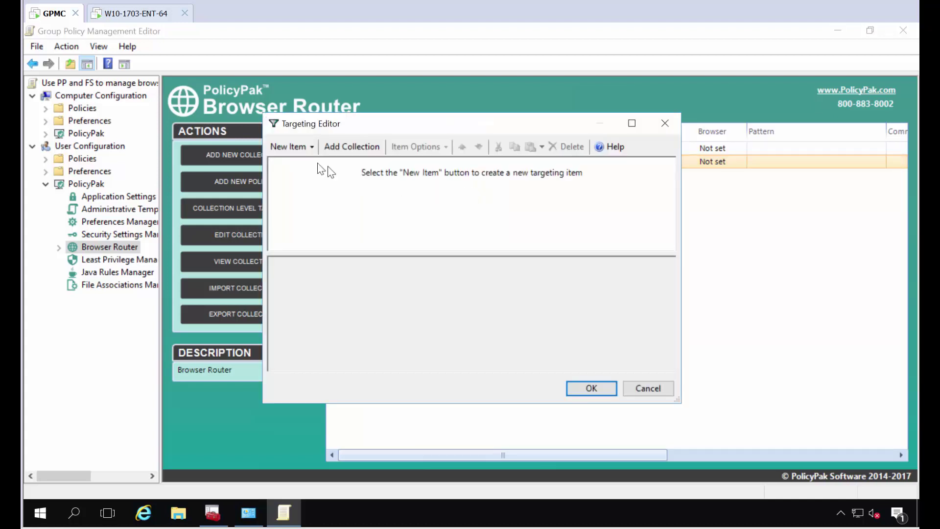
pyautogui.click(298, 149)
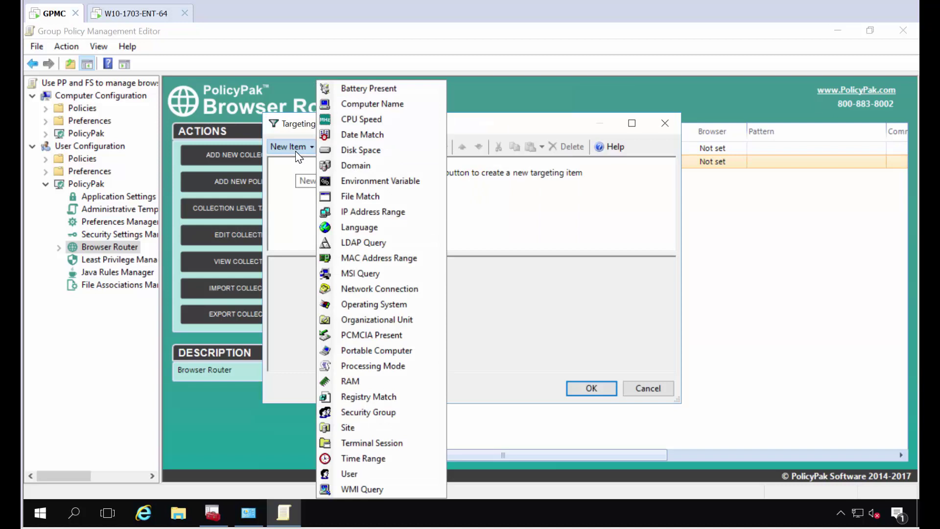
pyautogui.click(371, 197)
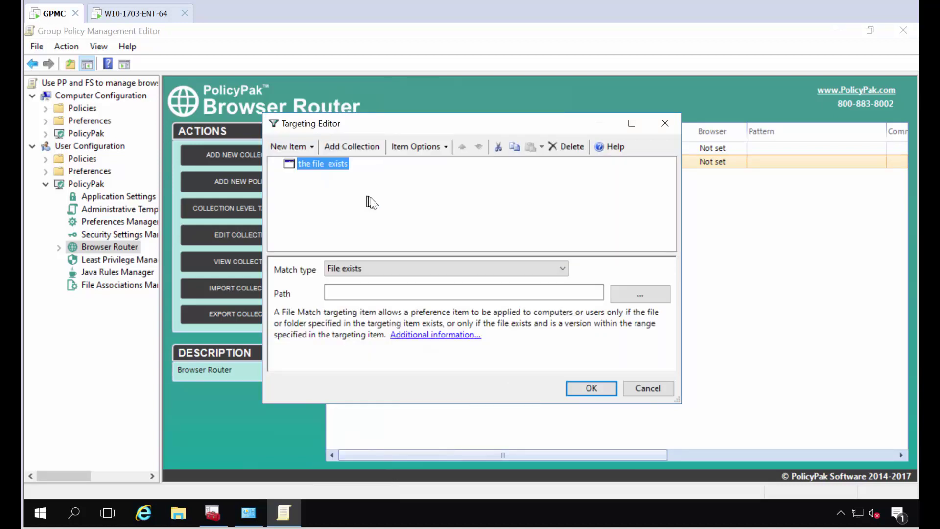
pyautogui.click(628, 295)
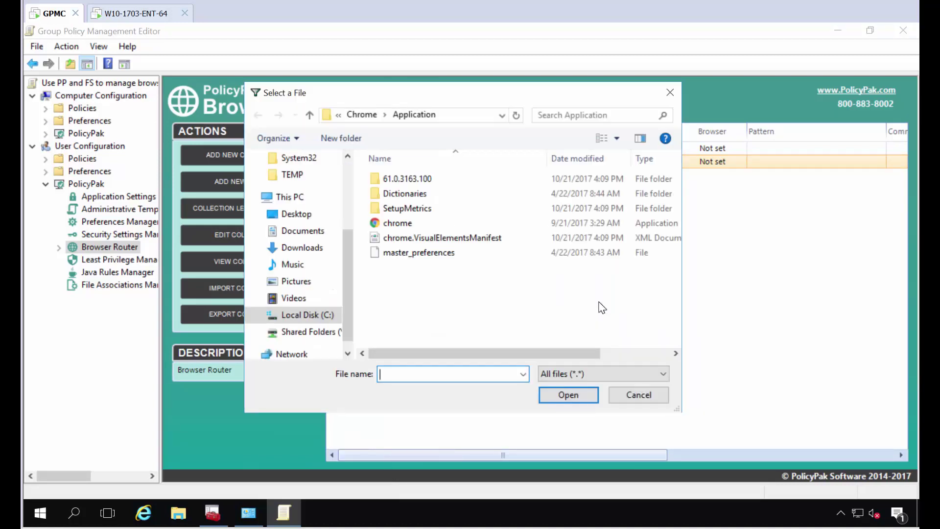
pyautogui.doubleClick(407, 224)
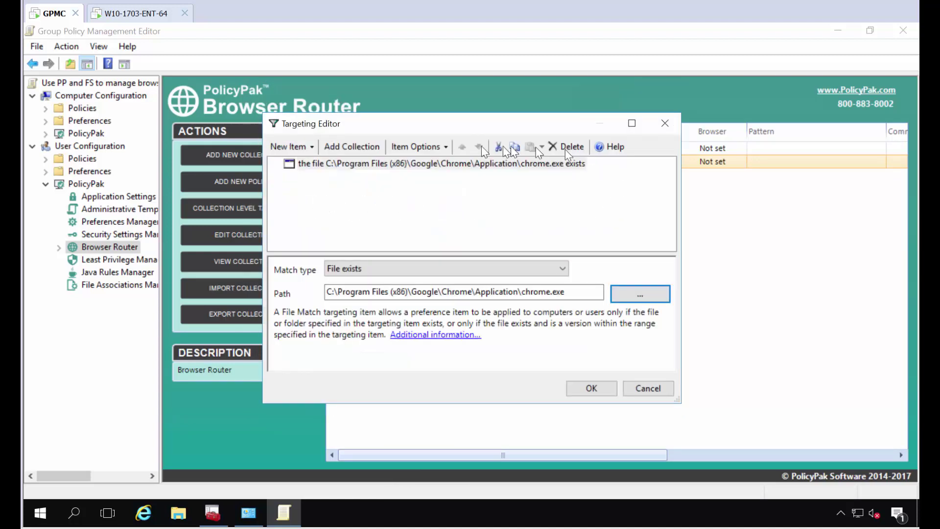
pyautogui.click(590, 387)
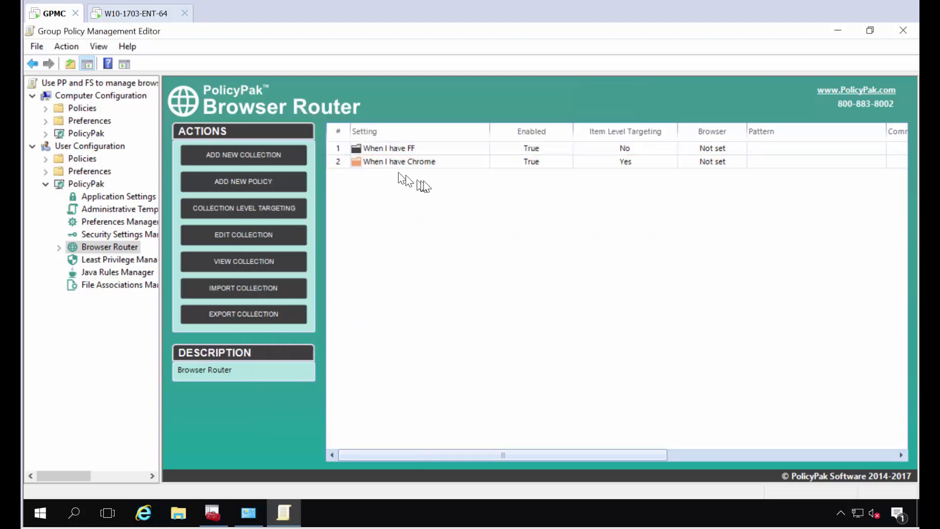
# Add a File Match targeting item to the "When I have FF" collection's item-level targeting.
pyautogui.click(418, 149)
pyautogui.rightClick(418, 147)
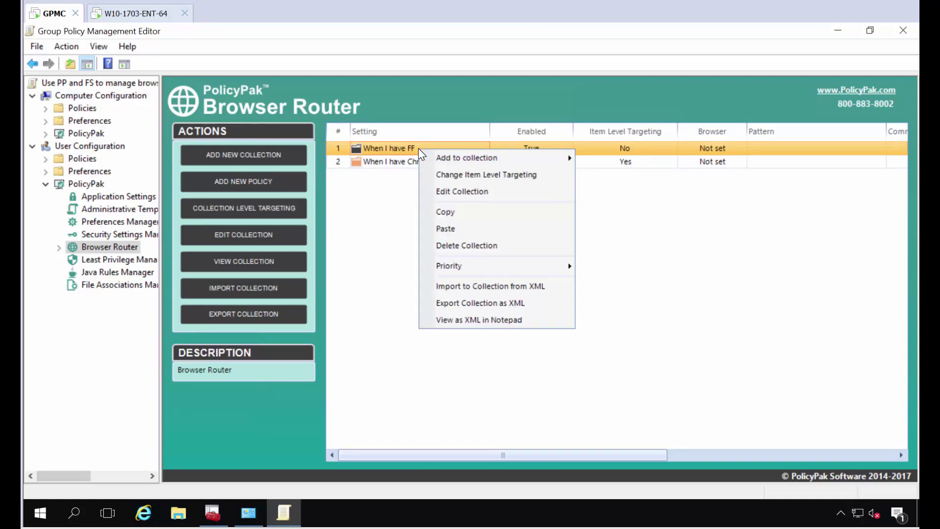
pyautogui.click(449, 176)
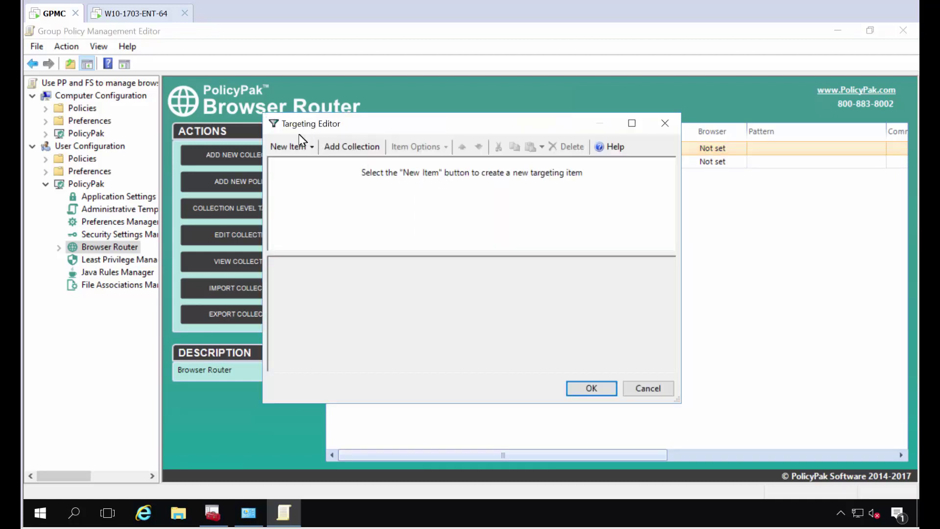
pyautogui.click(296, 146)
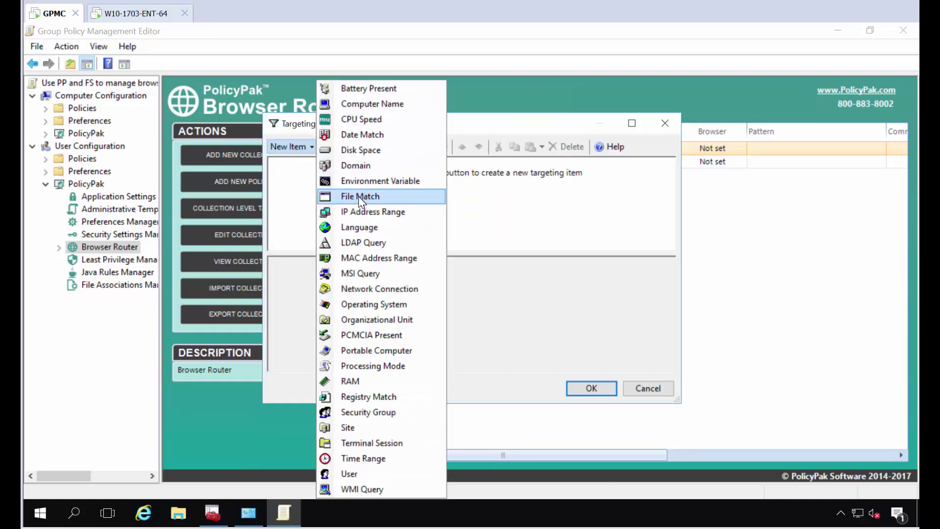
pyautogui.click(360, 196)
# Set the File Match path to C:\Program Files (x86)\Mozilla Firefox\firefox.exe and save the targeting.
pyautogui.click(622, 296)
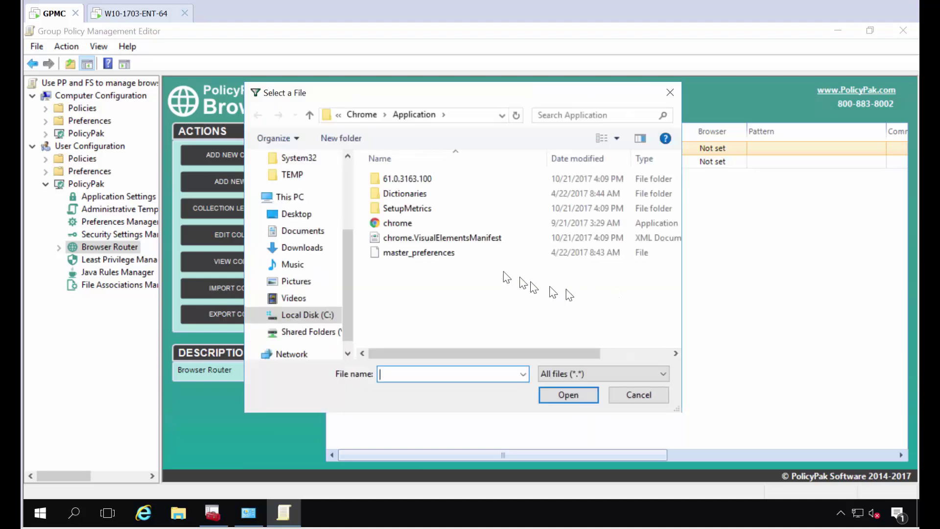
pyautogui.click(365, 116)
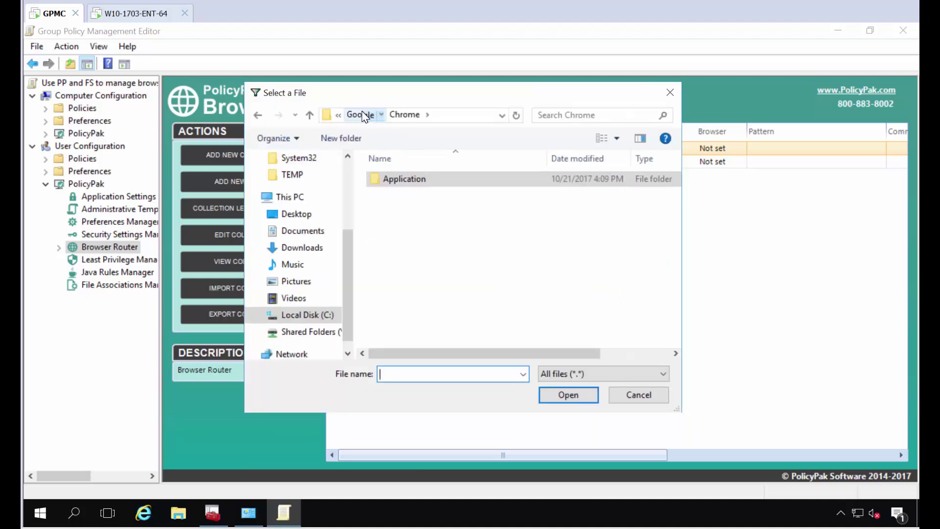
pyautogui.click(361, 115)
pyautogui.click(372, 114)
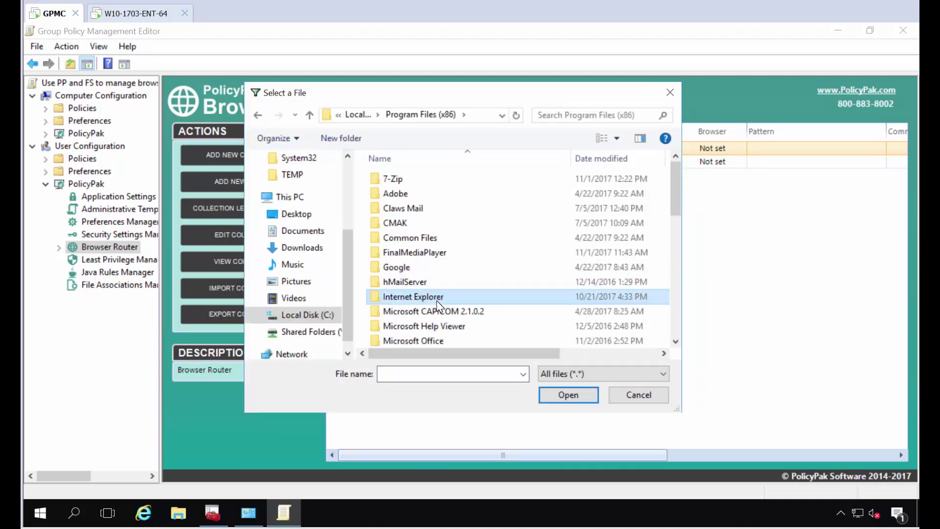
pyautogui.scroll(-4, 449, 313)
pyautogui.press('Down')
pyautogui.press('Down')
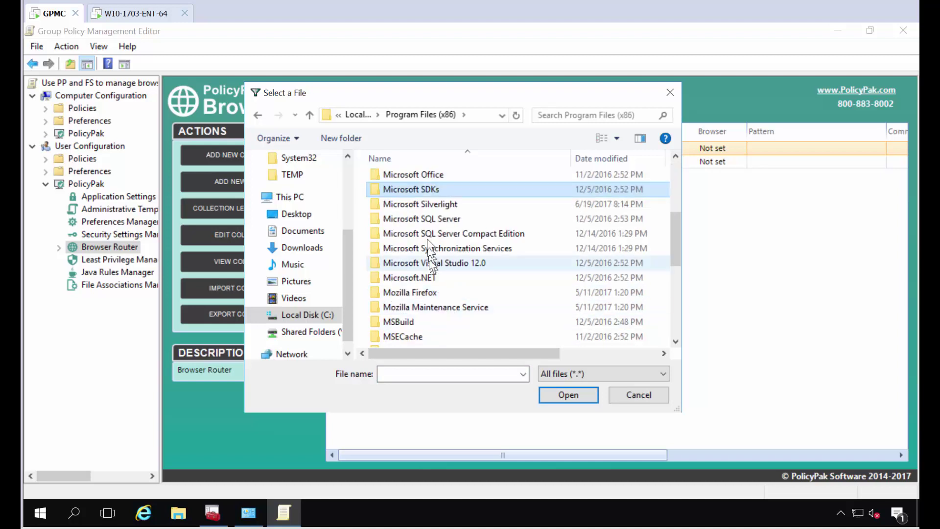
pyautogui.doubleClick(424, 292)
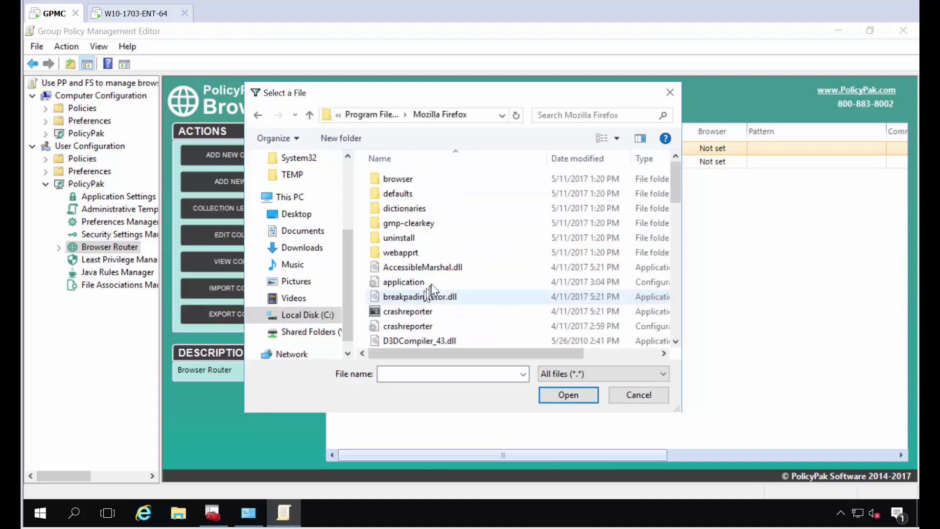
pyautogui.scroll(-4, 430, 294)
pyautogui.doubleClick(395, 221)
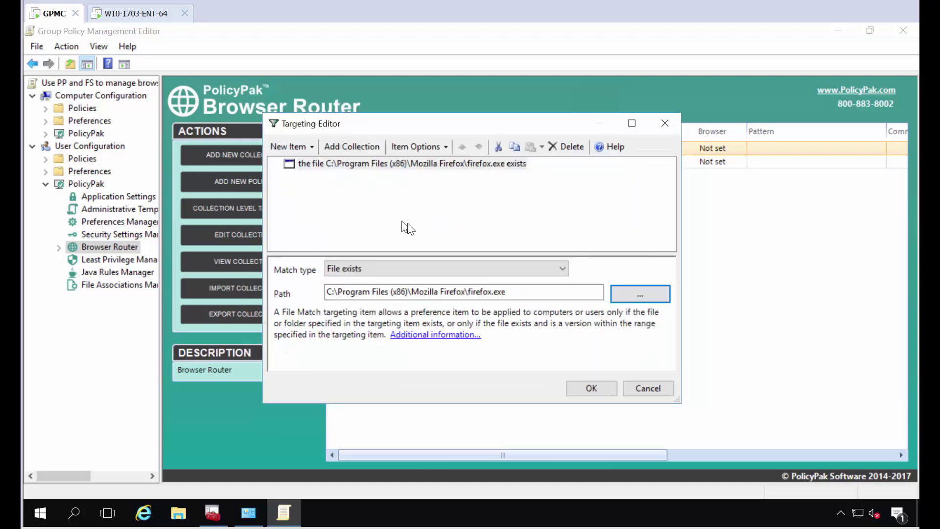
pyautogui.click(592, 387)
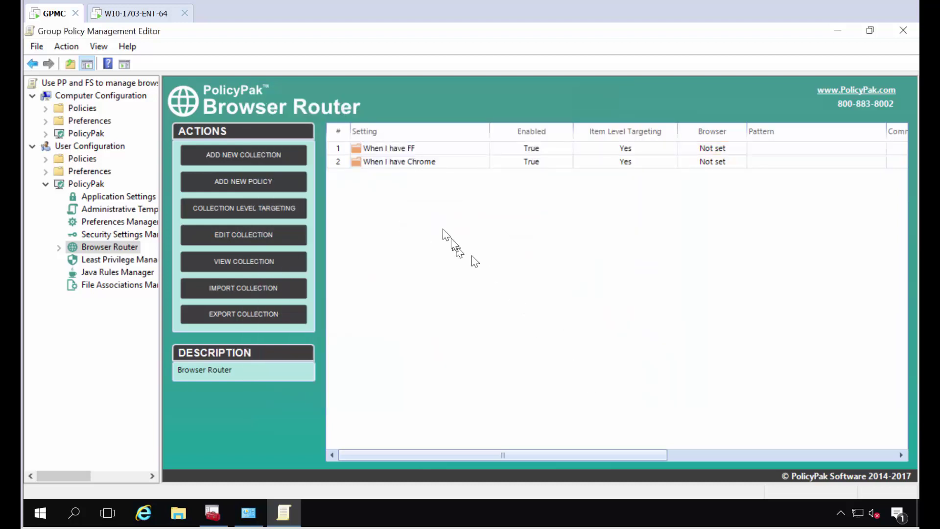
# Add an enabled default browser policy set to Firefox in the "When I have FF" collection, and open the "When I have Chrome" collection.
pyautogui.doubleClick(412, 147)
pyautogui.rightClick(367, 167)
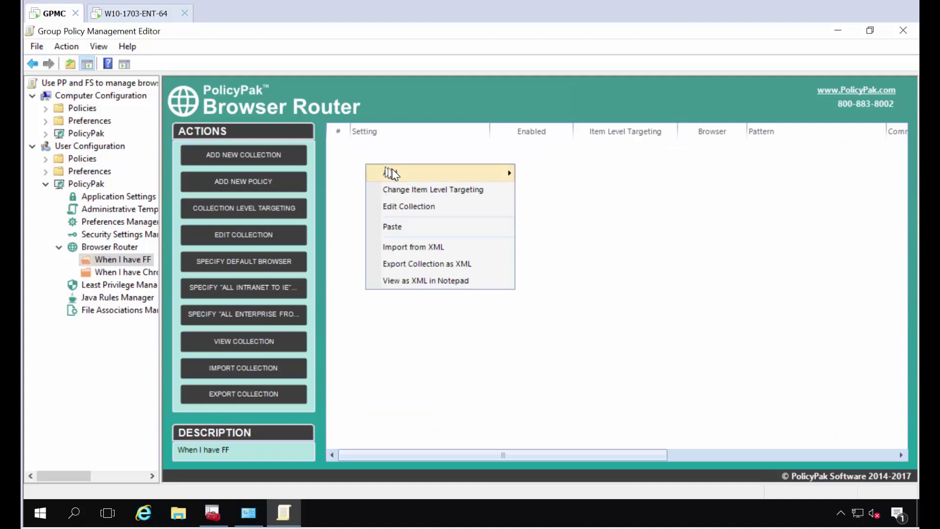
pyautogui.moveTo(408, 170)
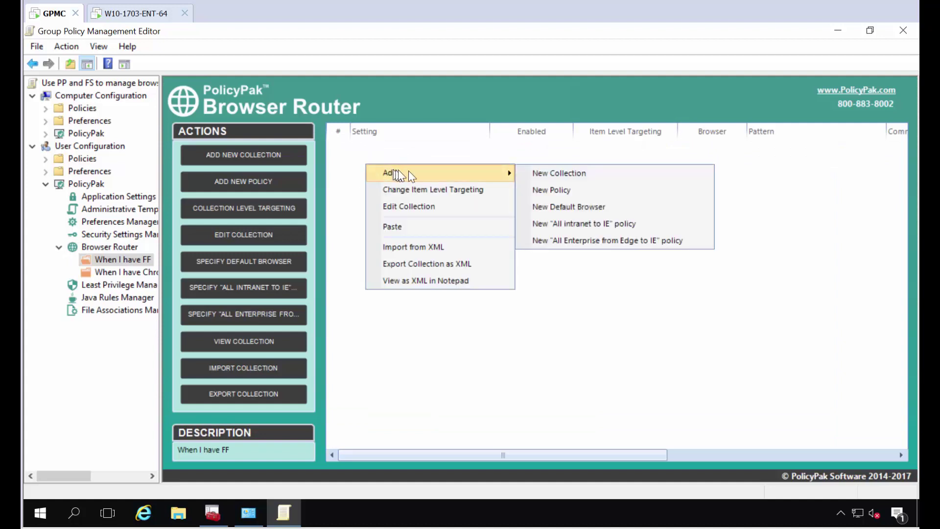
pyautogui.click(604, 206)
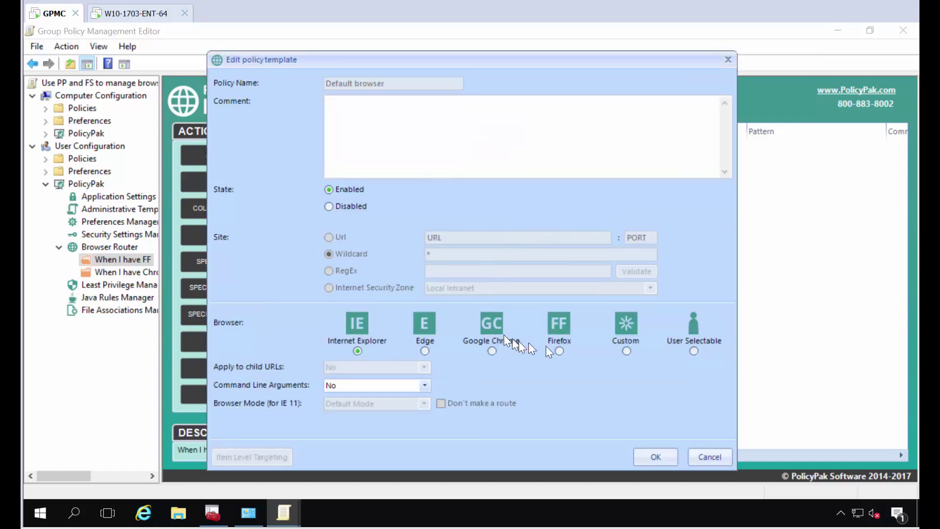
pyautogui.click(557, 350)
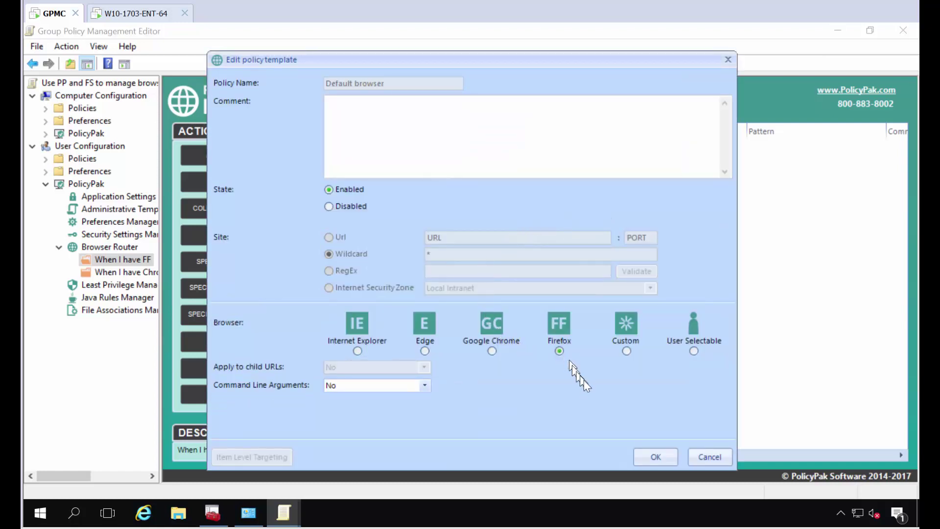
pyautogui.click(657, 456)
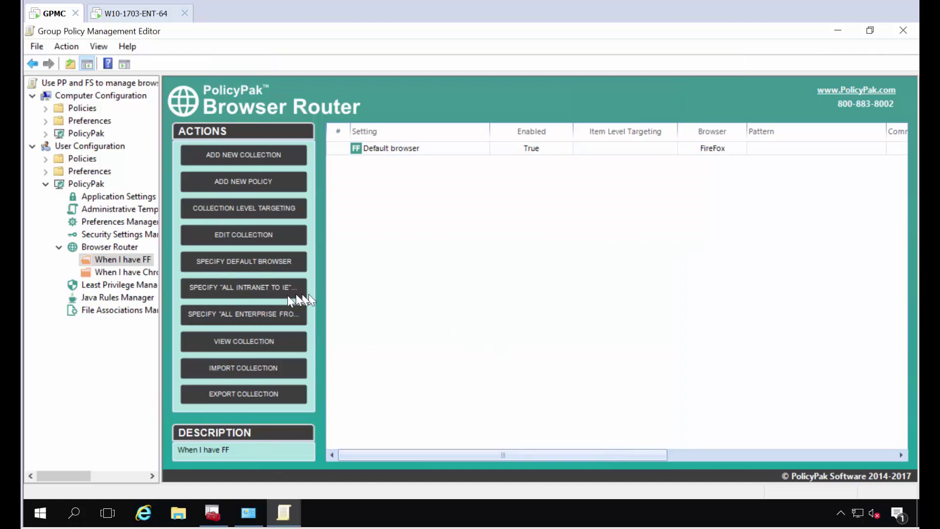
pyautogui.click(136, 275)
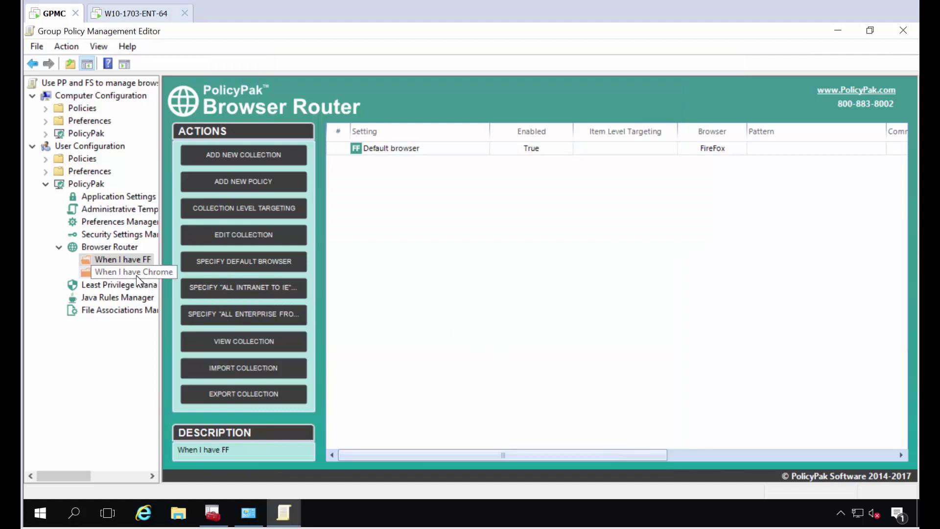
pyautogui.rightClick(358, 157)
pyautogui.moveTo(382, 166)
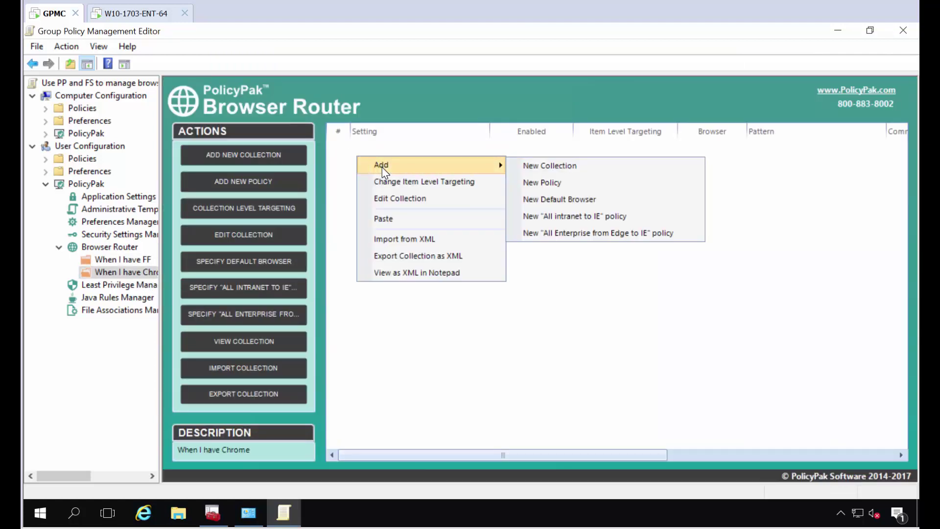
pyautogui.click(575, 184)
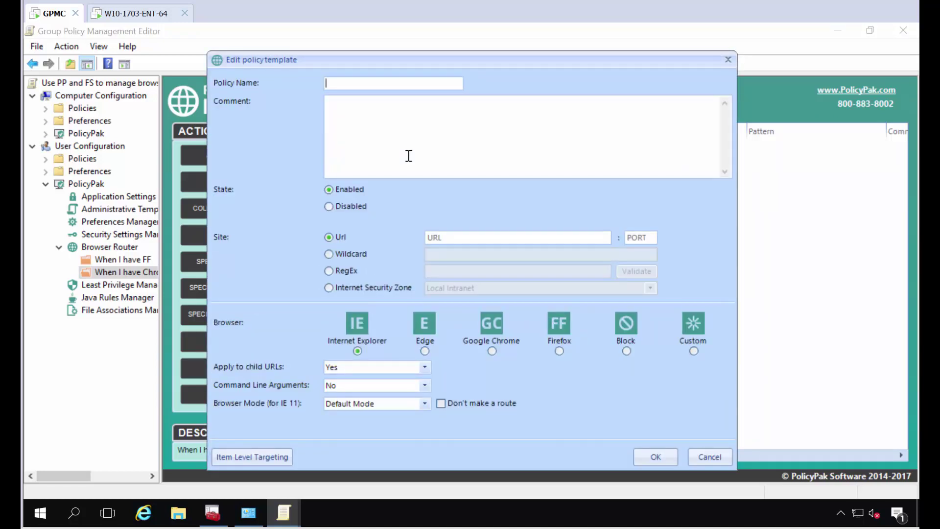
pyautogui.click(725, 462)
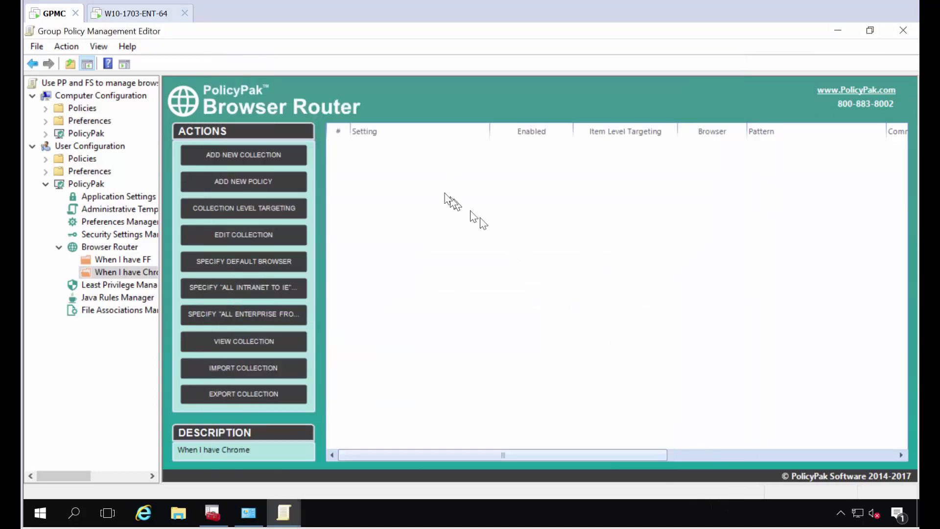
# Add an enabled default browser policy set to Google Chrome in the "When I have Chrome" collection.
pyautogui.rightClick(406, 182)
pyautogui.moveTo(426, 191)
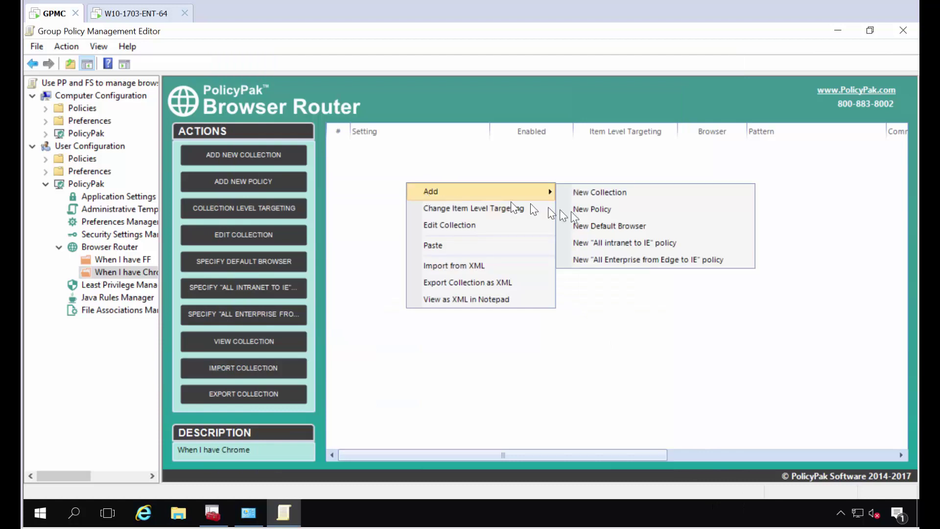
pyautogui.click(604, 227)
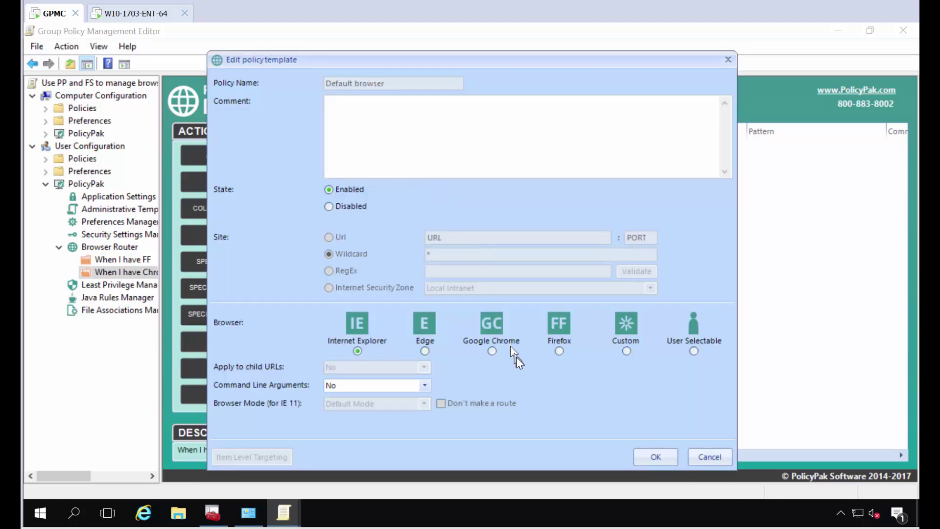
pyautogui.click(491, 350)
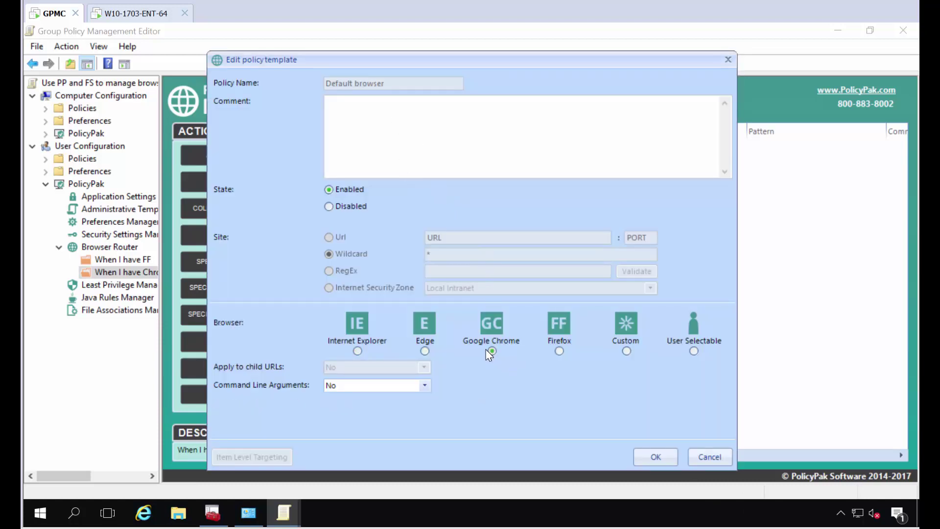
pyautogui.click(646, 457)
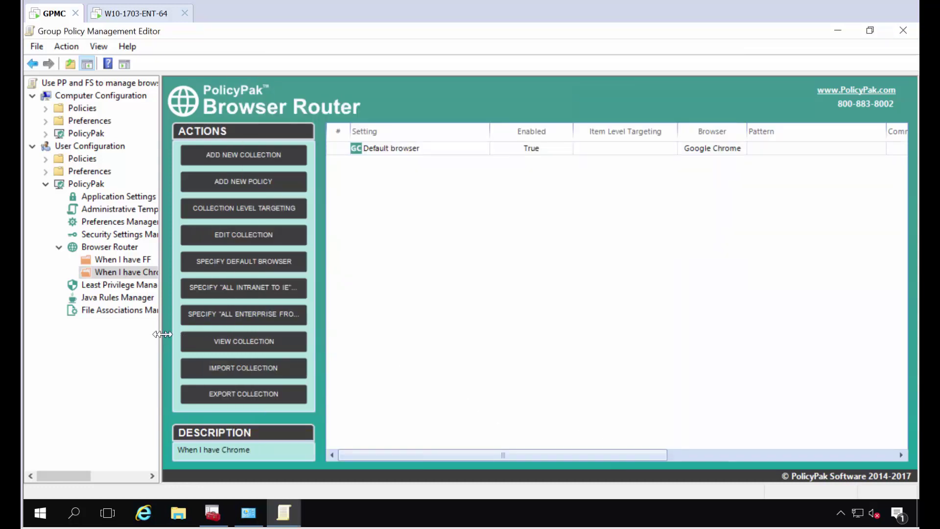
# Review the default browser policies in the "When I have FF" and "When I have Chrome" collections with their full names shown.
pyautogui.moveTo(162, 336); pyautogui.dragTo(233, 337)
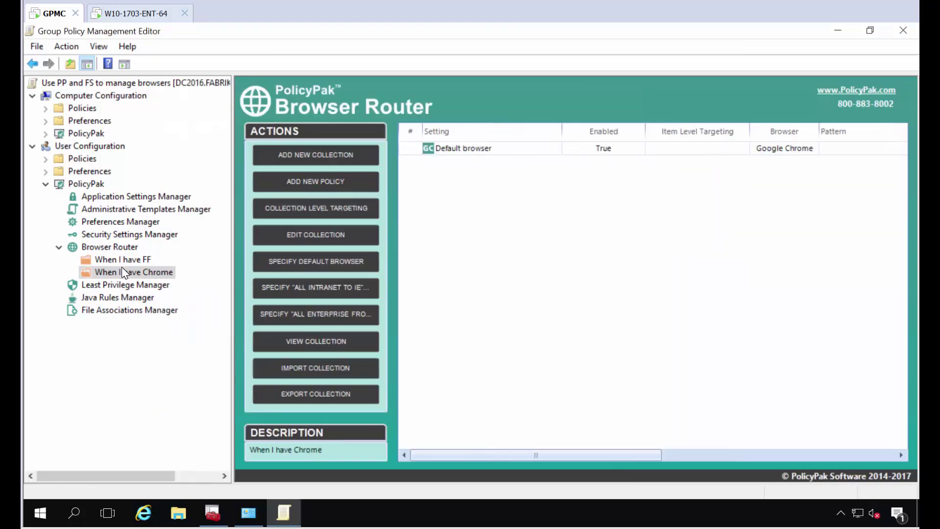
pyautogui.click(122, 262)
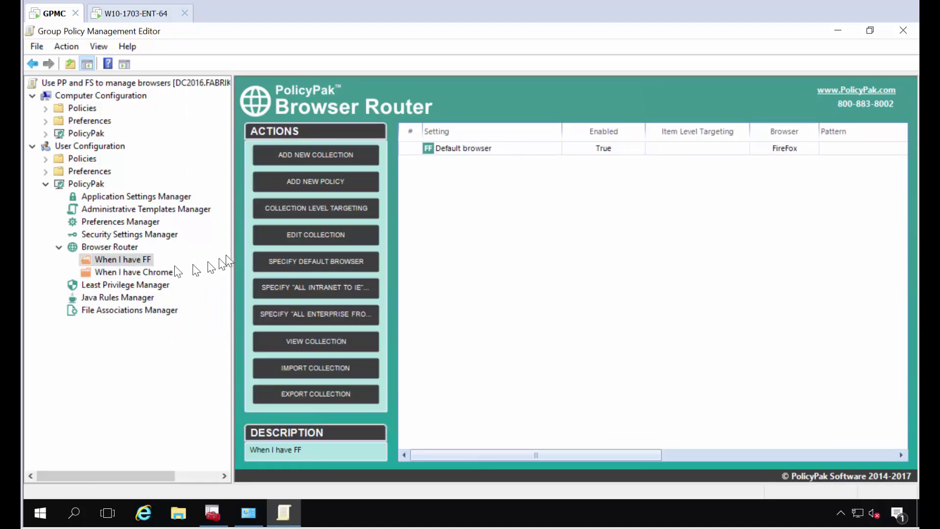
pyautogui.click(152, 271)
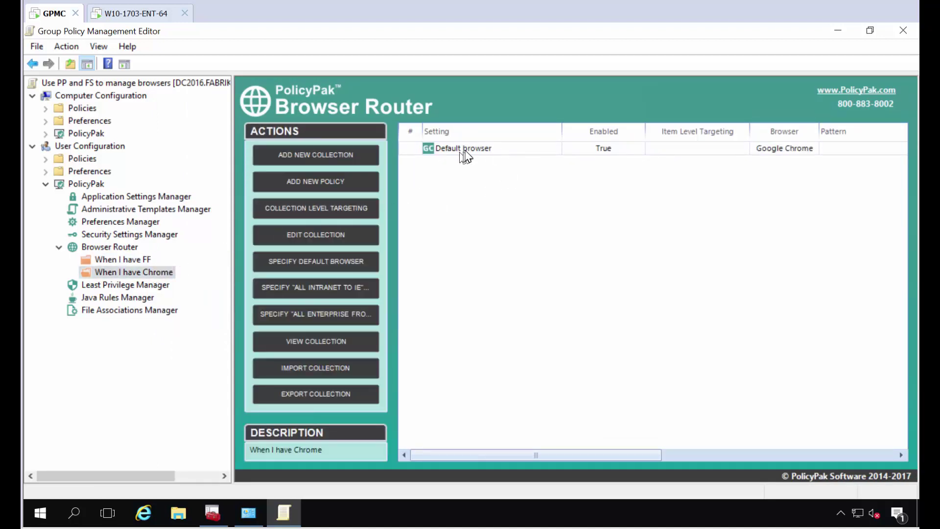
# Switch to the W10-1703-ENT-64 machine and cancel WordPad's prompt to save the document.
pyautogui.click(117, 14)
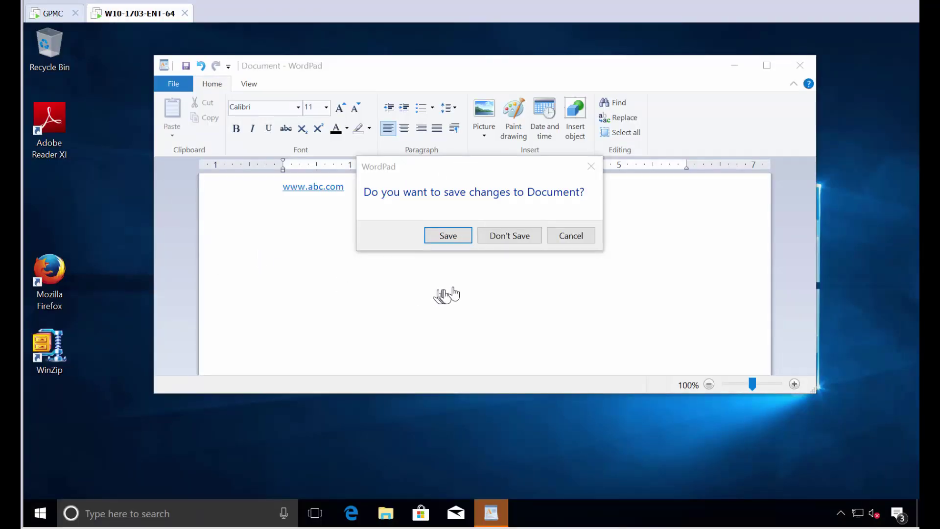
pyautogui.click(571, 235)
pyautogui.hotkey('alt', 'F4')
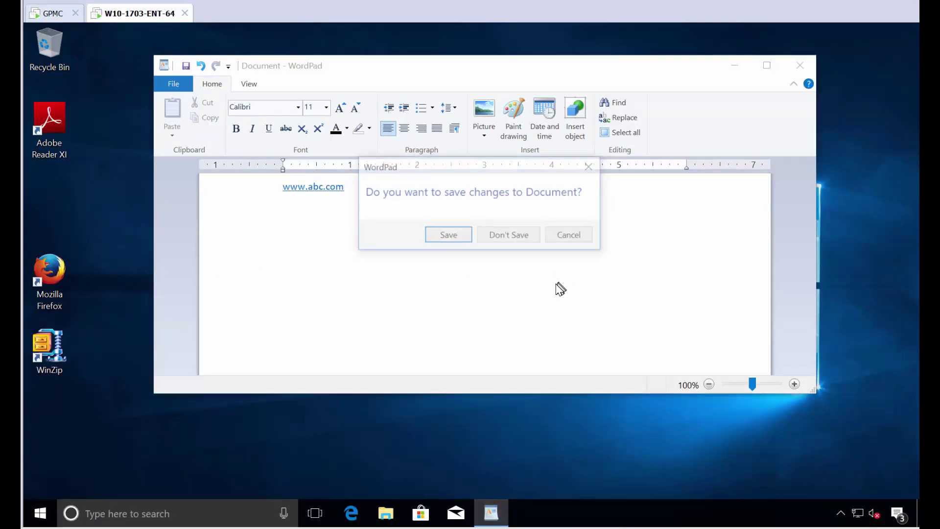
# Close WordPad without saving the document and sign the current user out of Windows.
pyautogui.click(501, 237)
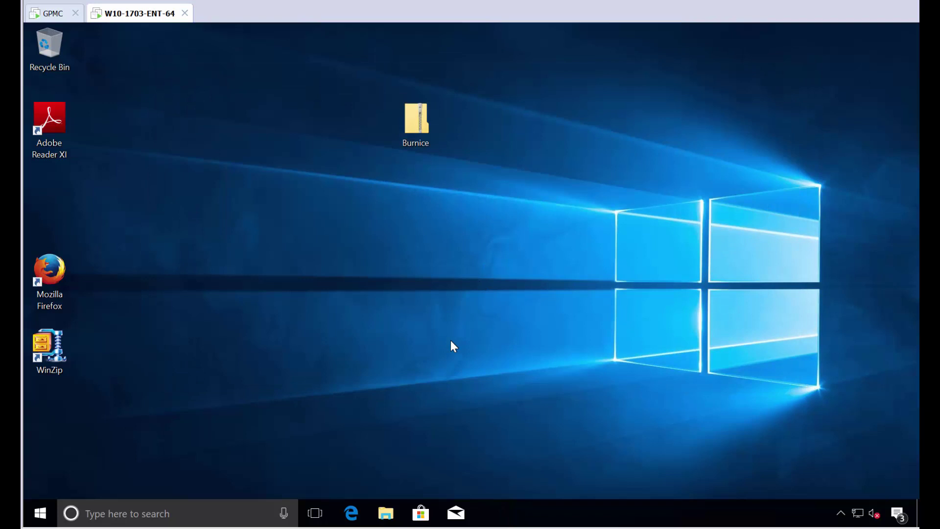
pyautogui.hotkey('ctrl', 'alt', 'Delete')
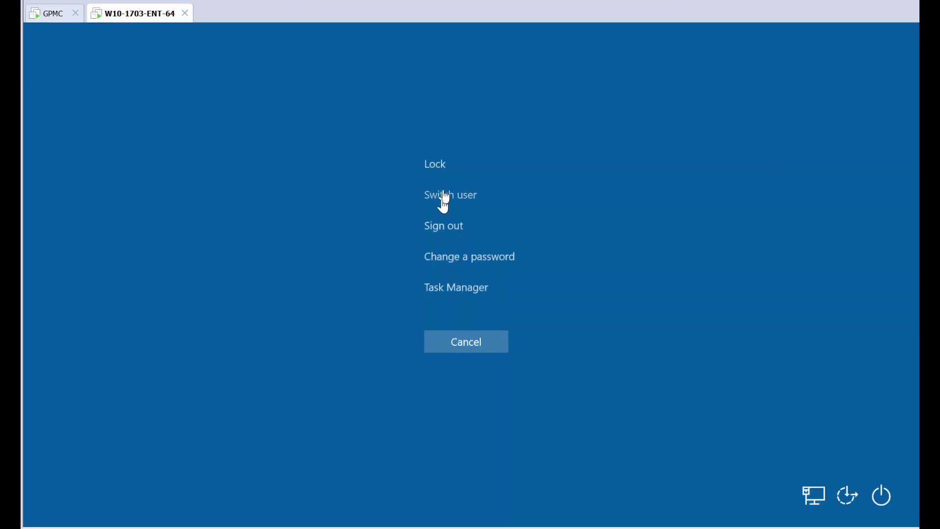
pyautogui.click(441, 226)
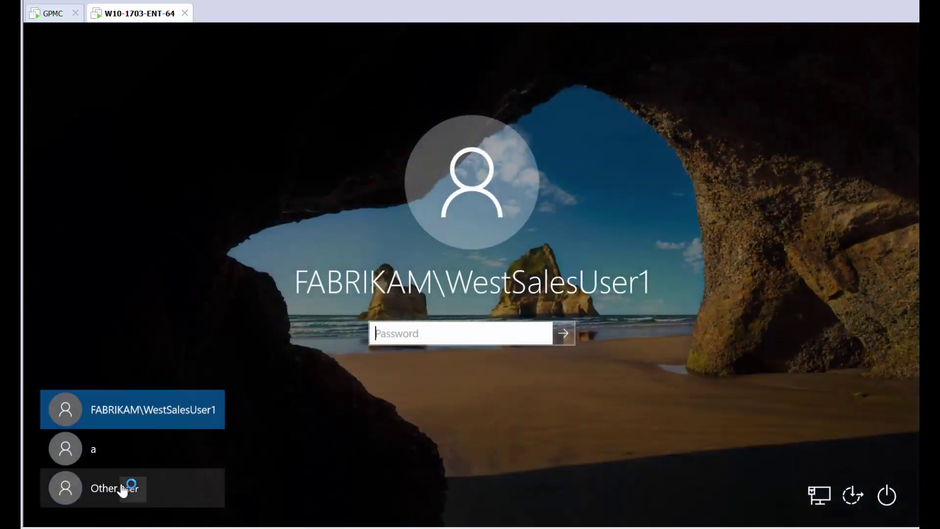
# Sign in to the FABRIKAM domain as another user, eastsalesuser1, with the account password.
pyautogui.click(125, 489)
pyautogui.write('eastsalesuser')
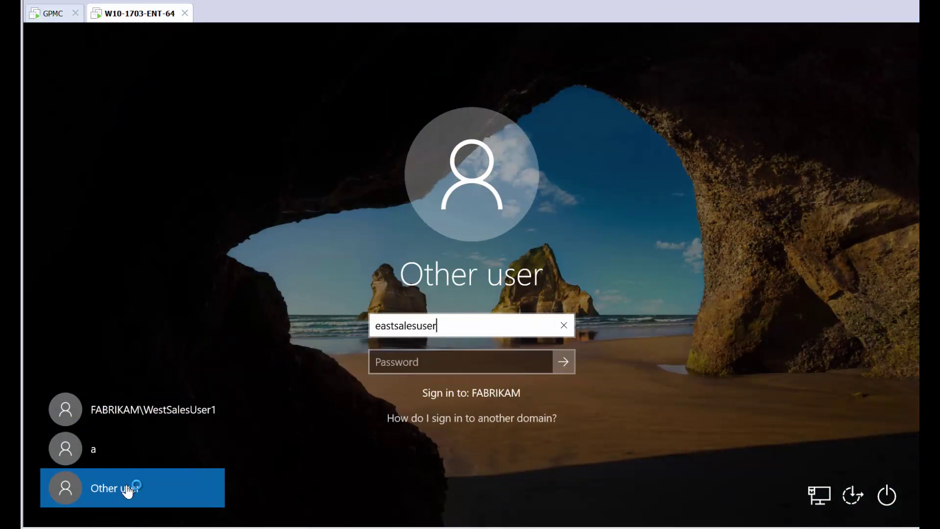
pyautogui.press('Return')
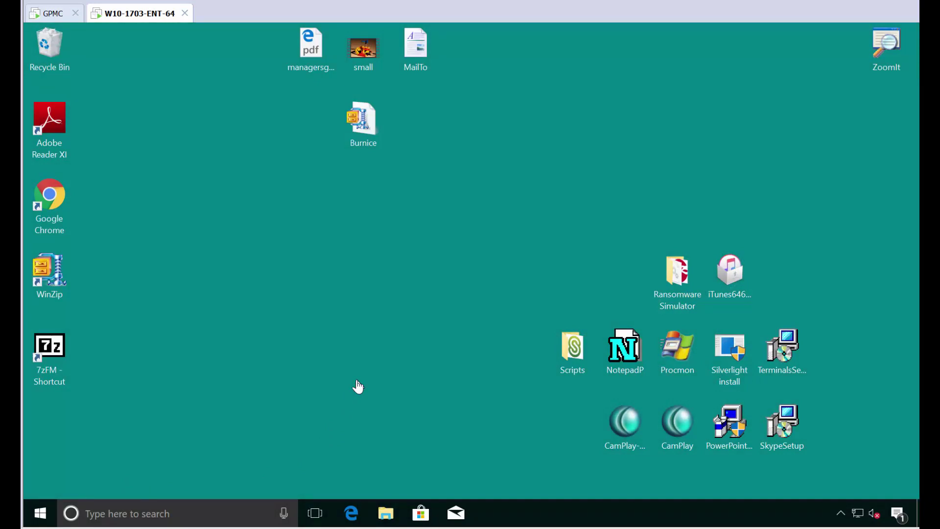
pyautogui.press('super')
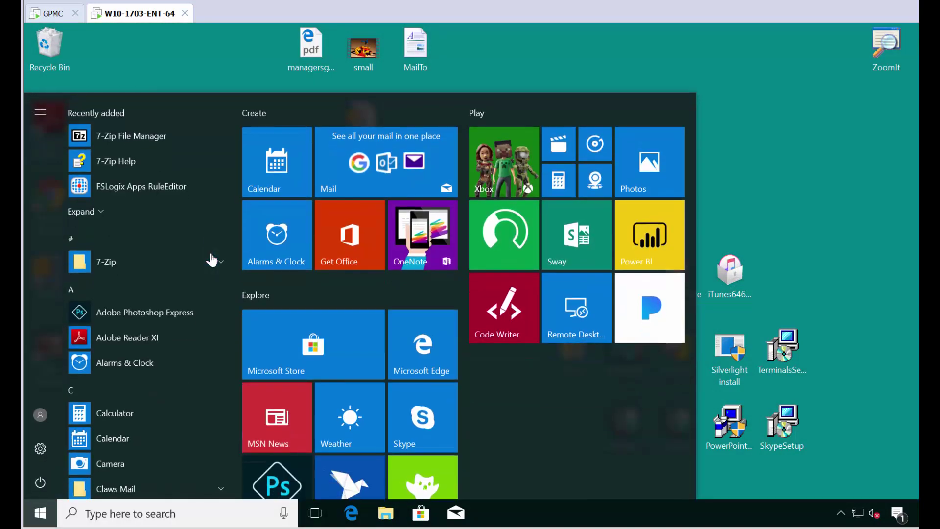
pyautogui.write('word')
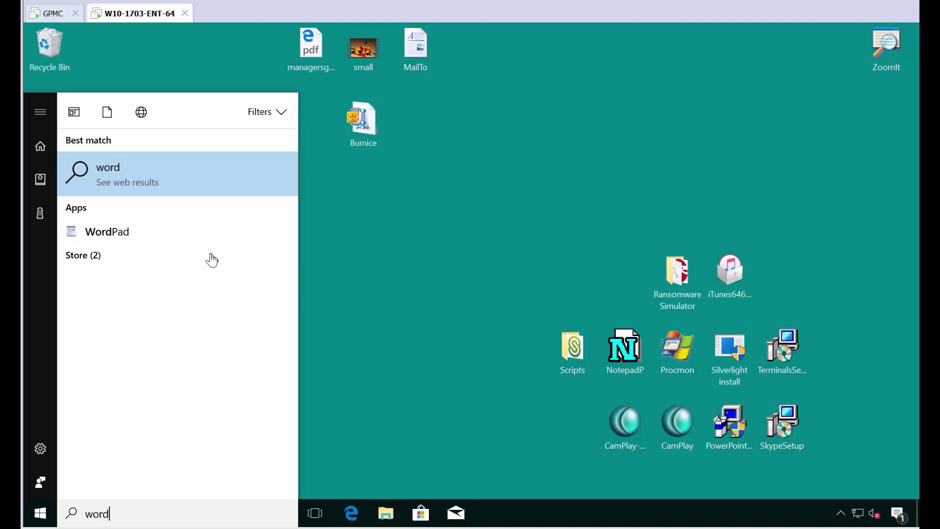
pyautogui.press('Down')
pyautogui.press('Down')
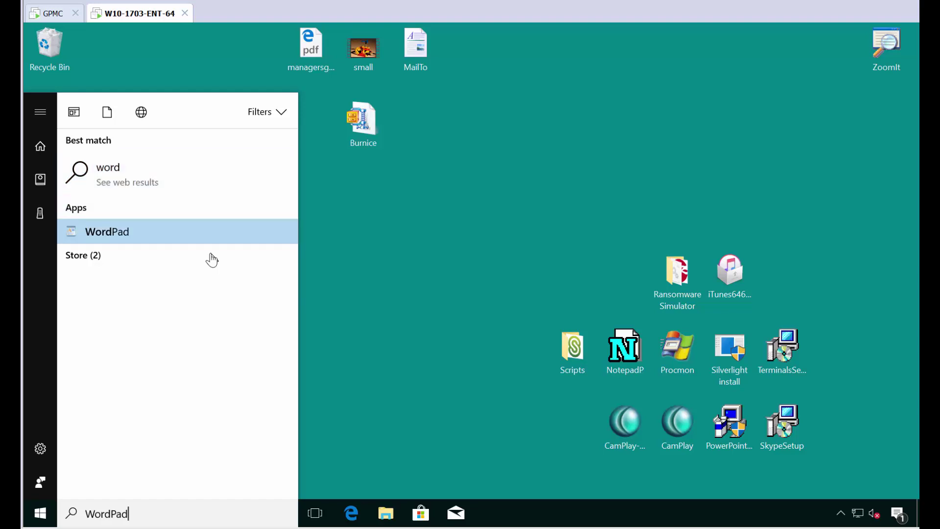
pyautogui.press('Return')
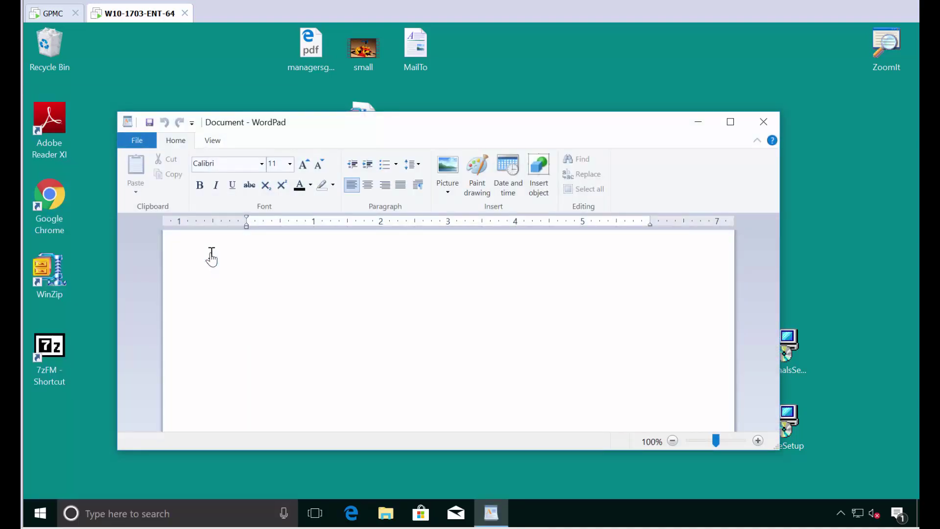
pyautogui.write('www.abc.com')
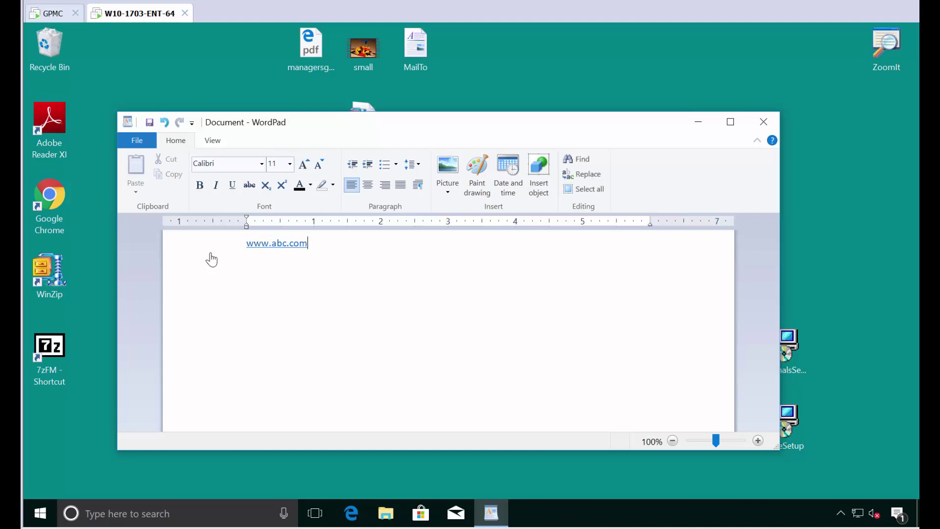
pyautogui.click(294, 243)
pyautogui.click(431, 327)
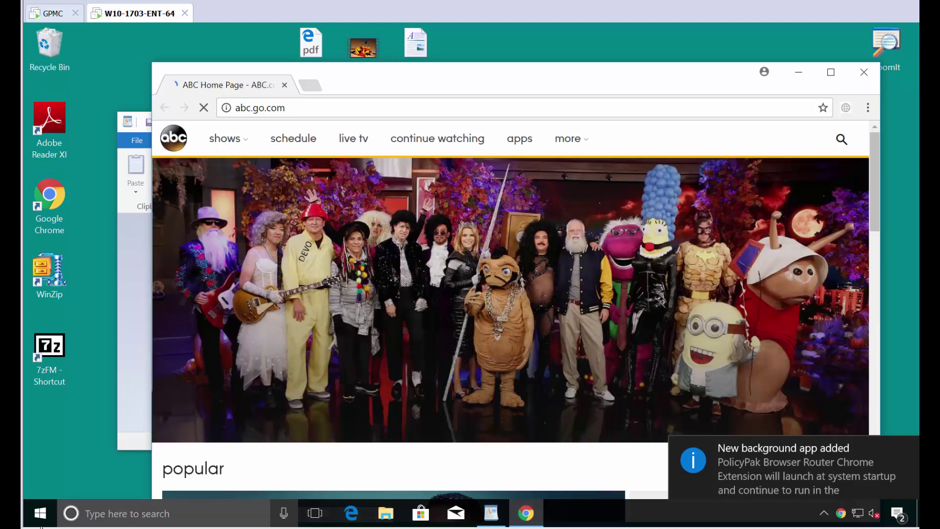
# Sign EastSalesUser1 out of Windows despite the unsaved WordPad document.
pyautogui.click(40, 518)
pyautogui.rightClick(40, 520)
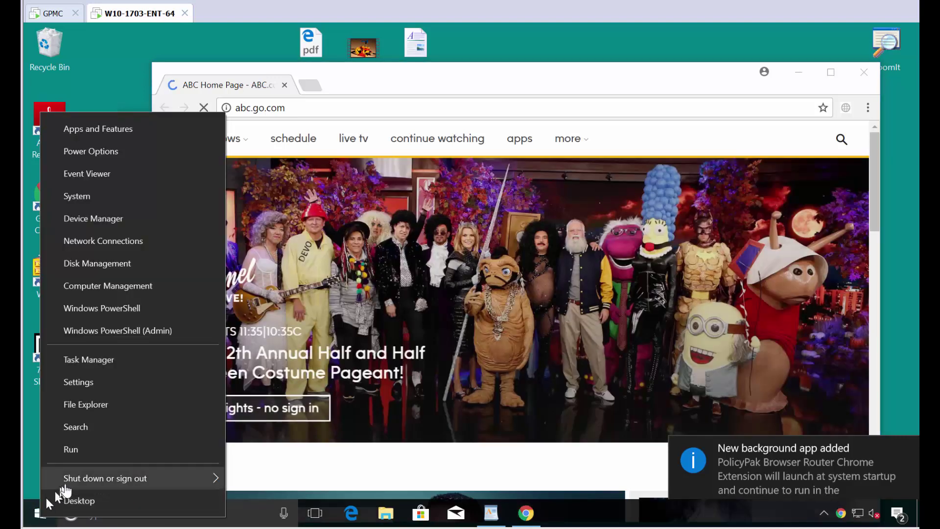
pyautogui.moveTo(206, 478)
pyautogui.click(257, 410)
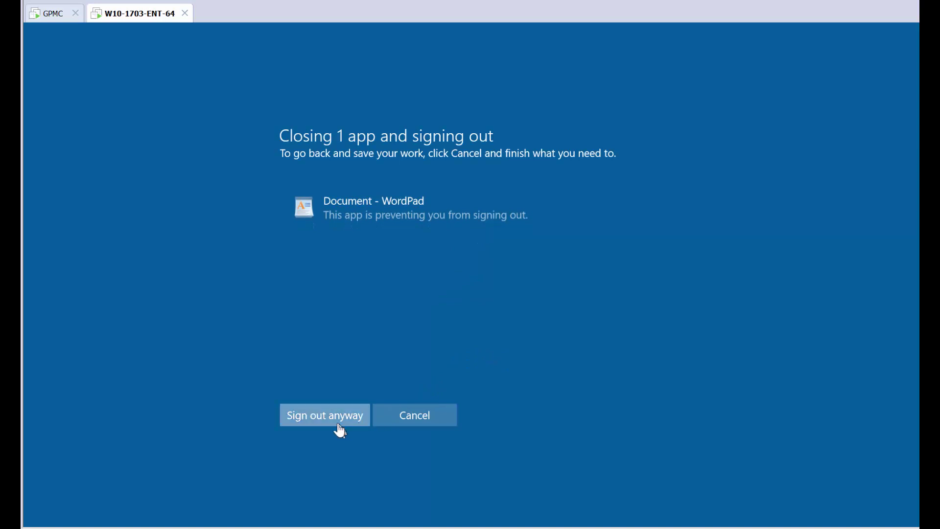
pyautogui.click(340, 428)
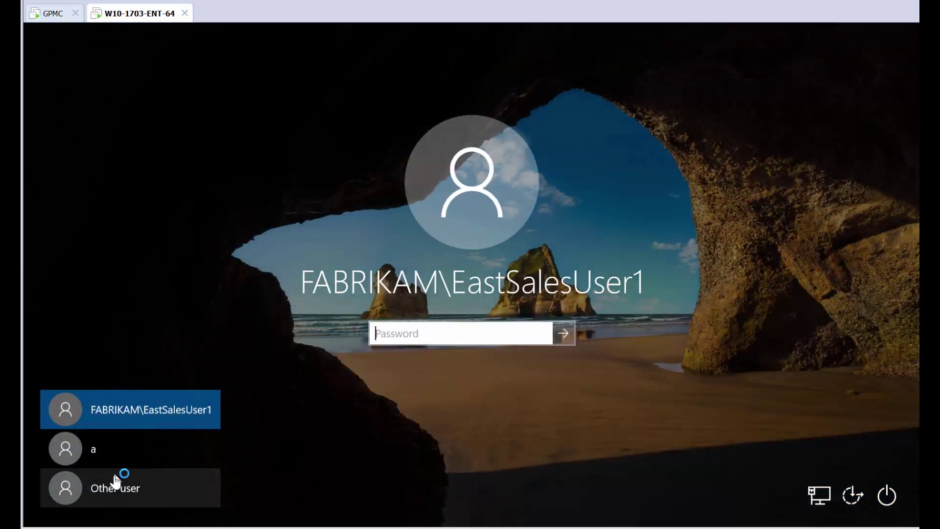
# Sign in to the FABRIKAM domain as another user, westsalesuser1, with the account password.
pyautogui.click(119, 484)
pyautogui.write('wer')
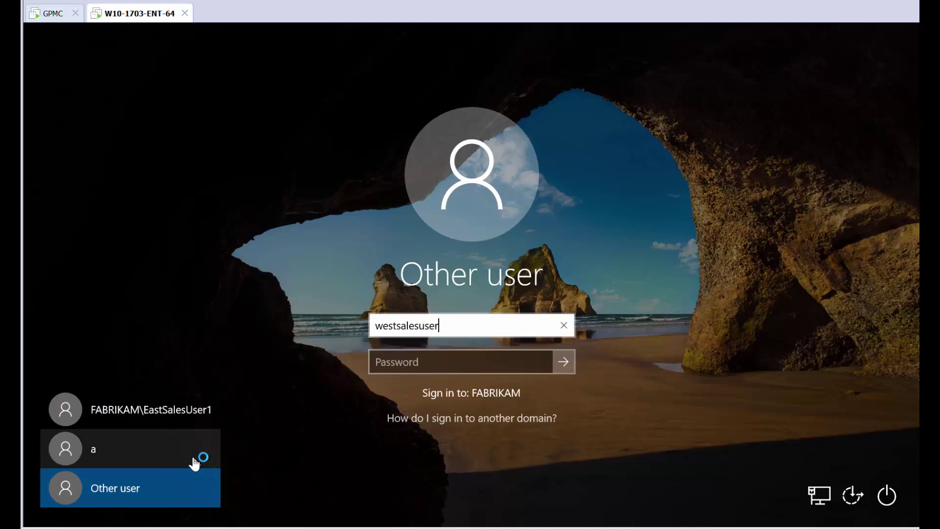
pyautogui.write('1')
pyautogui.press('Tab')
pyautogui.write('●')
pyautogui.press('Return')
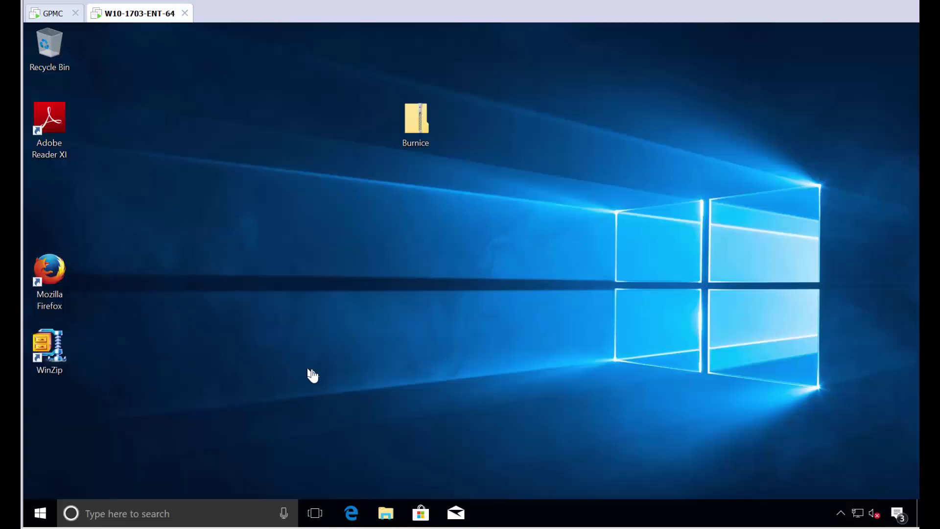
pyautogui.press('super')
pyautogui.write('word')
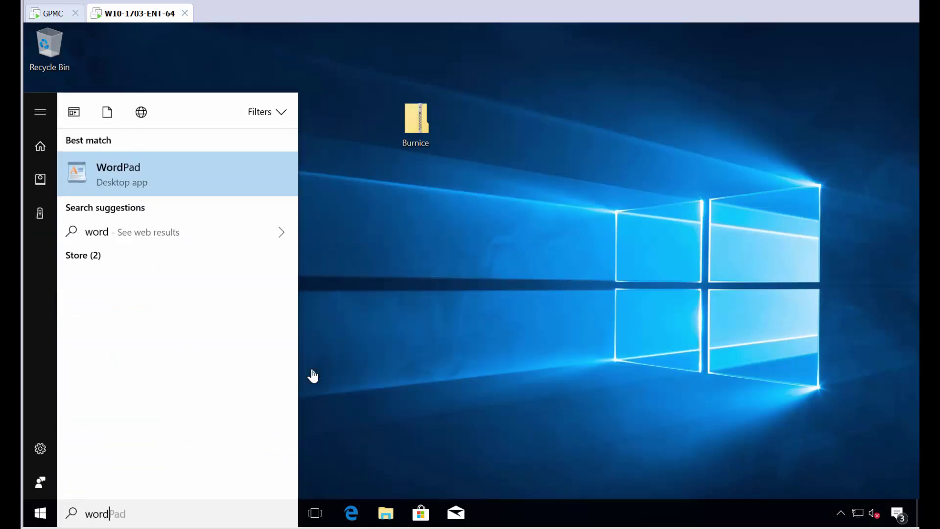
pyautogui.press('Return')
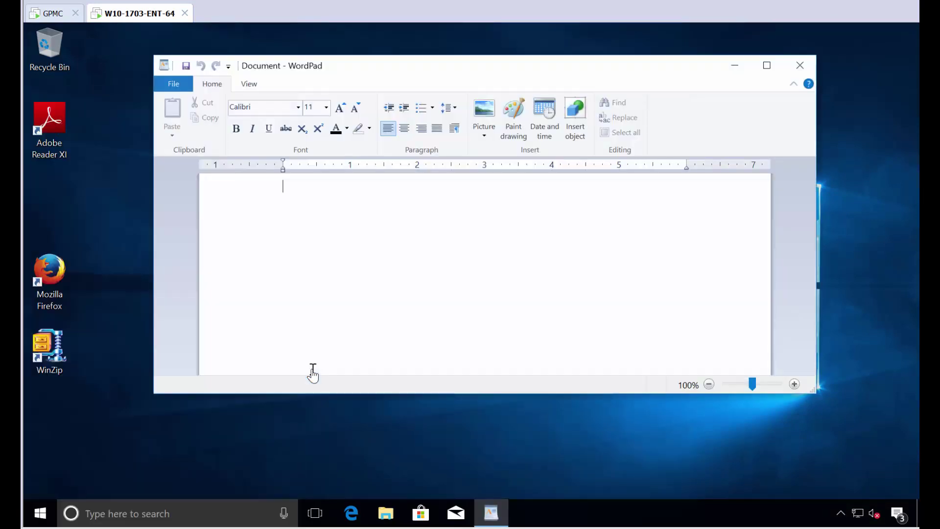
pyautogui.write('www.abc.com')
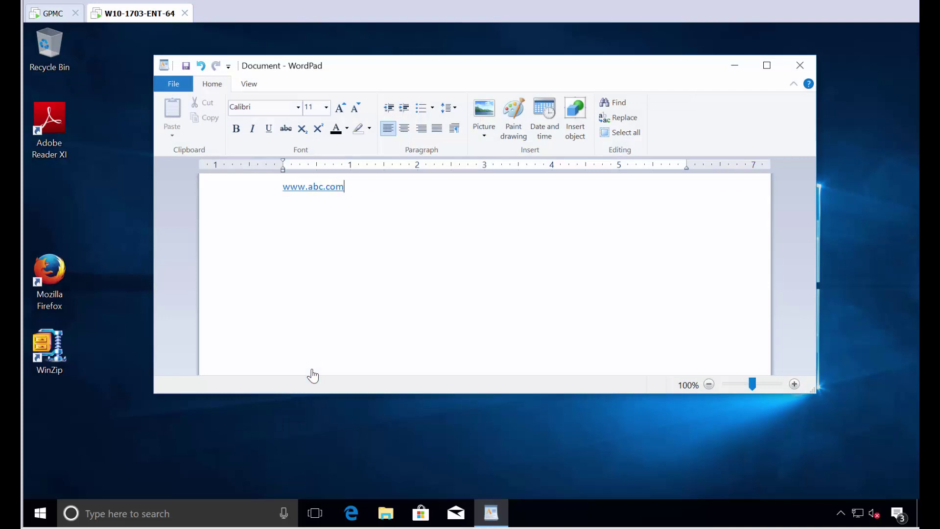
pyautogui.click(326, 187)
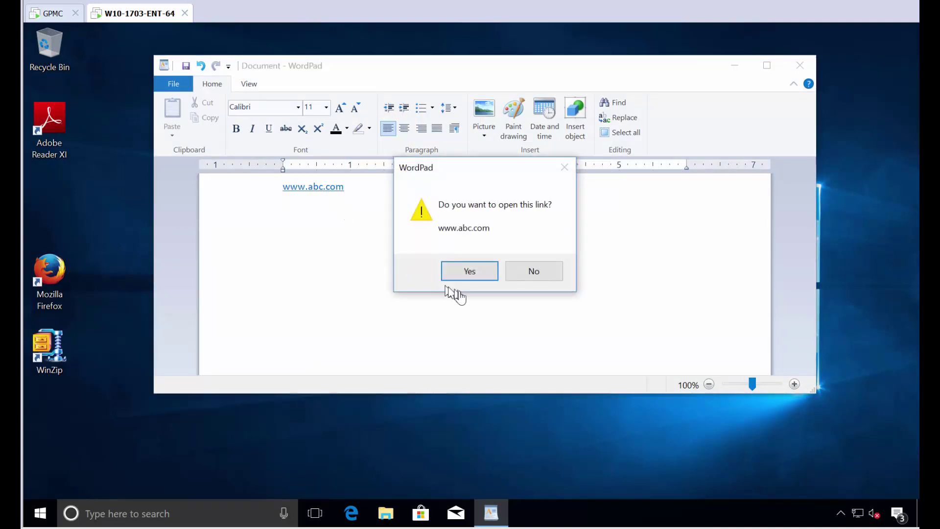
pyautogui.click(469, 271)
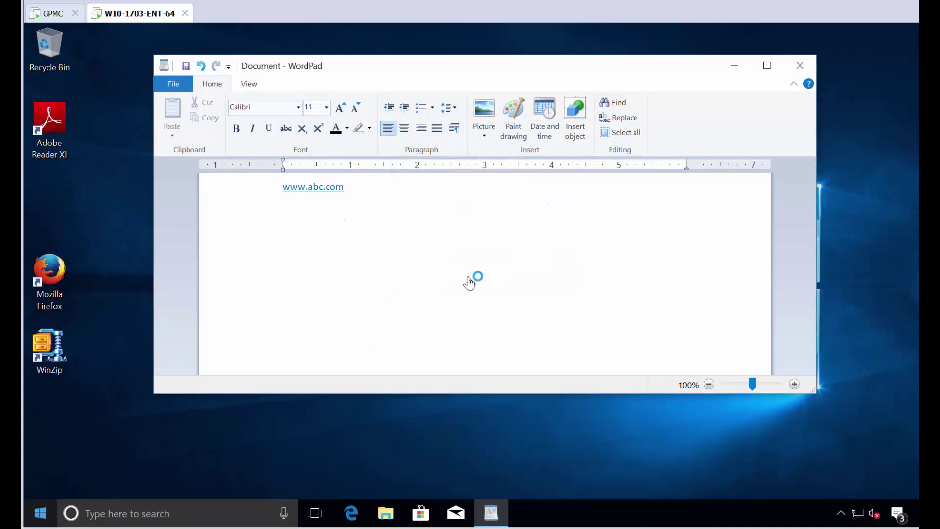